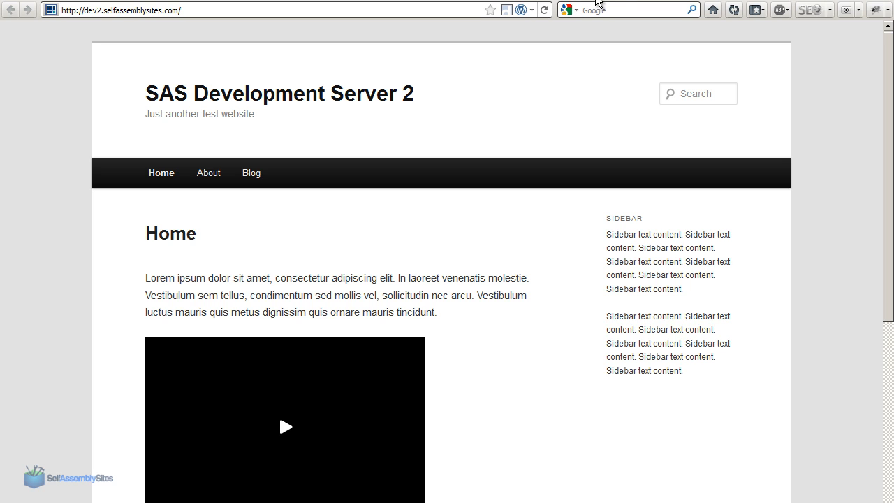
- Search the web for "analytics" in a new browser tab and open the Google Analytics site
left_click(595, 1)
left_click(598, 12)
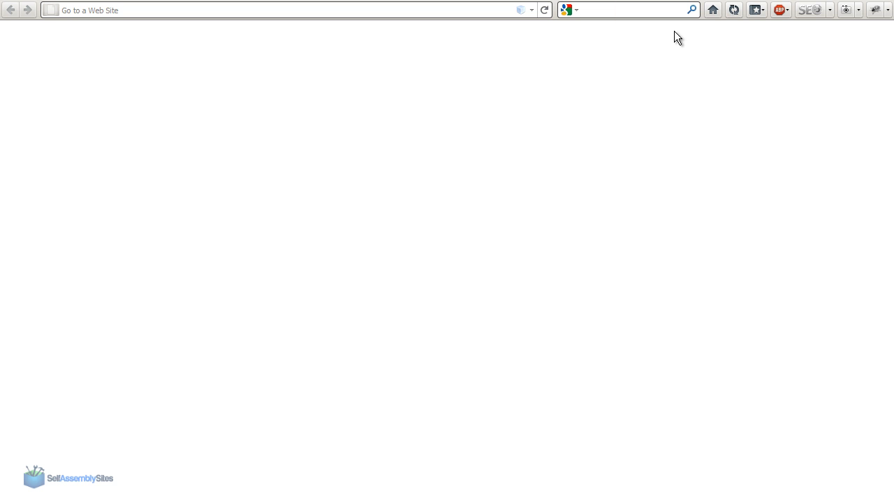
type("anal")
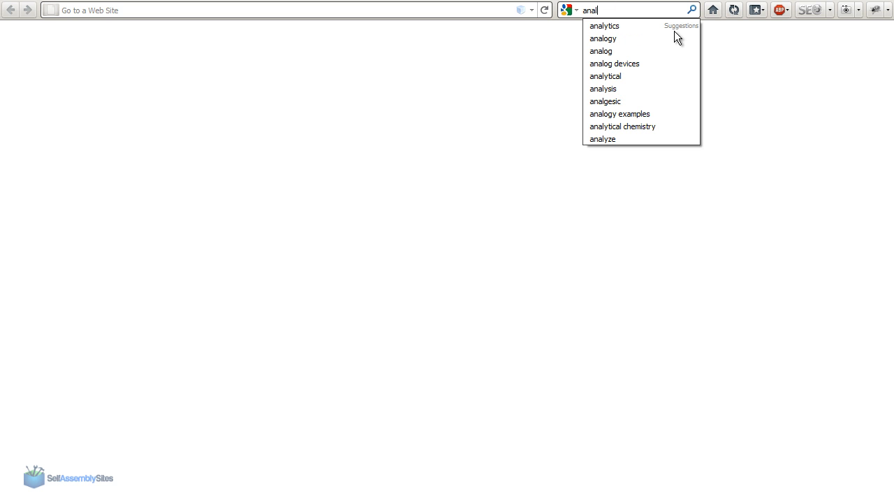
type("ytics")
key("Return")
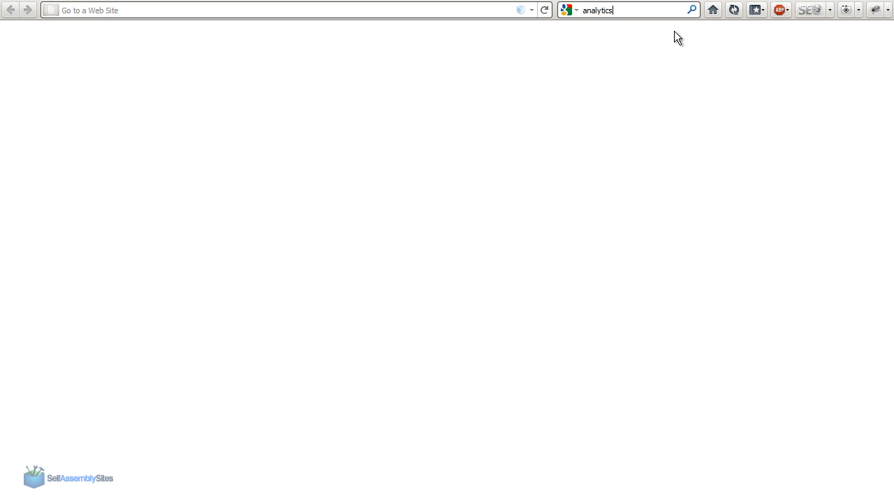
left_click(211, 120)
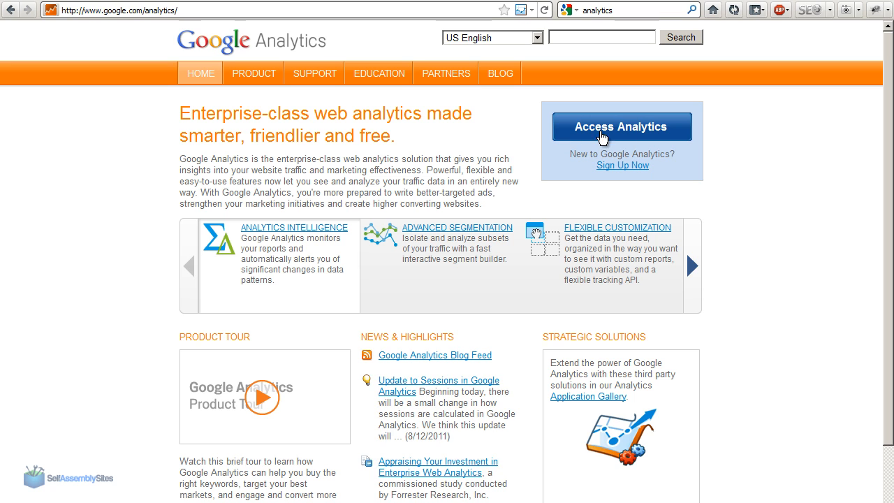
- Access Analytics, sign in with the Google account password, and update the saved password in the browser
left_click(615, 133)
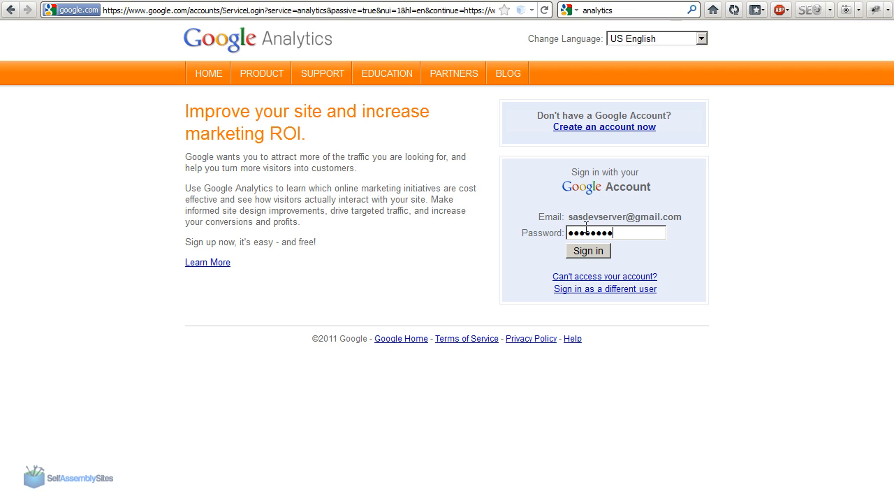
left_click_drag(569, 217, 681, 217)
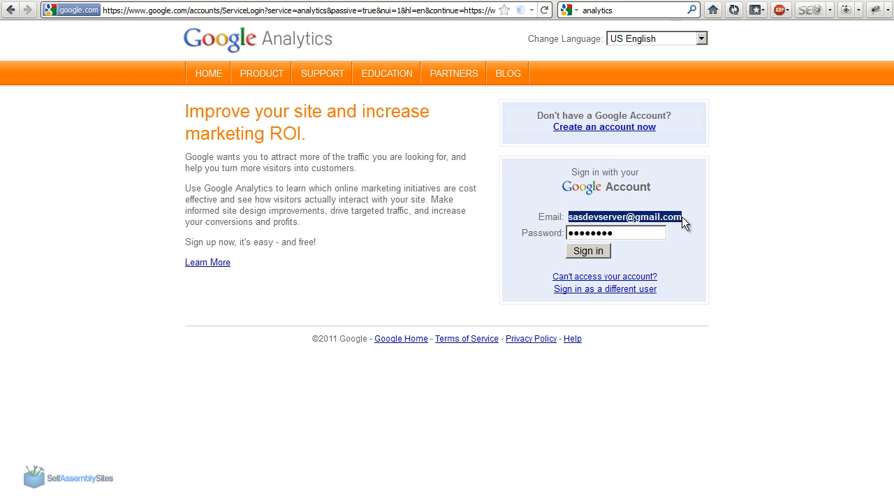
left_click(585, 223)
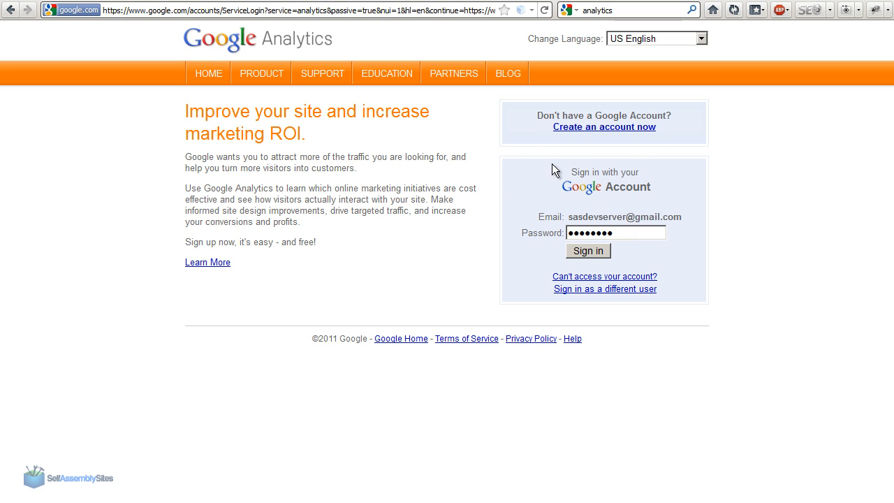
key("Return")
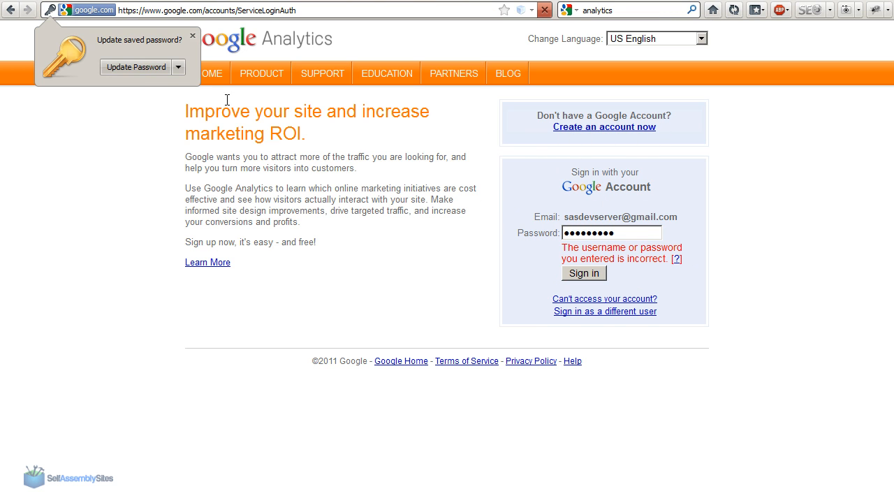
left_click(146, 66)
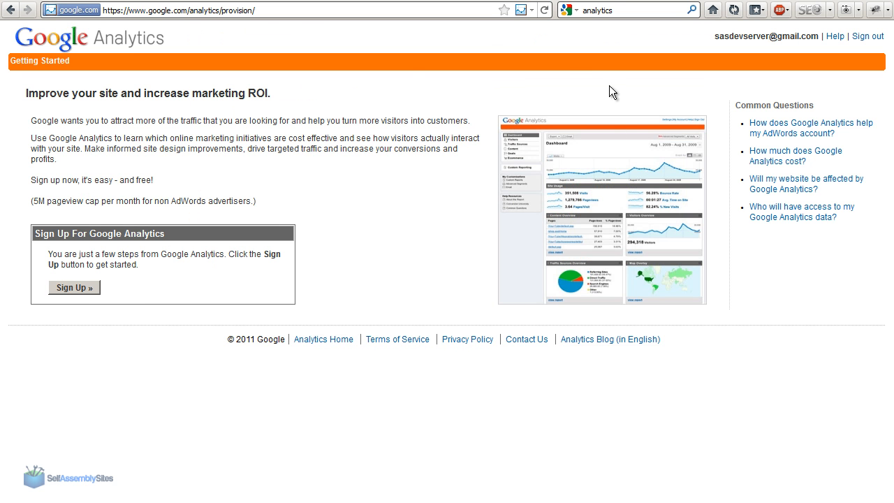
- Start the Analytics sign-up and enter the test site's address as the website URL, trimmed to dev2.selfassemblysites.com
left_click(69, 289)
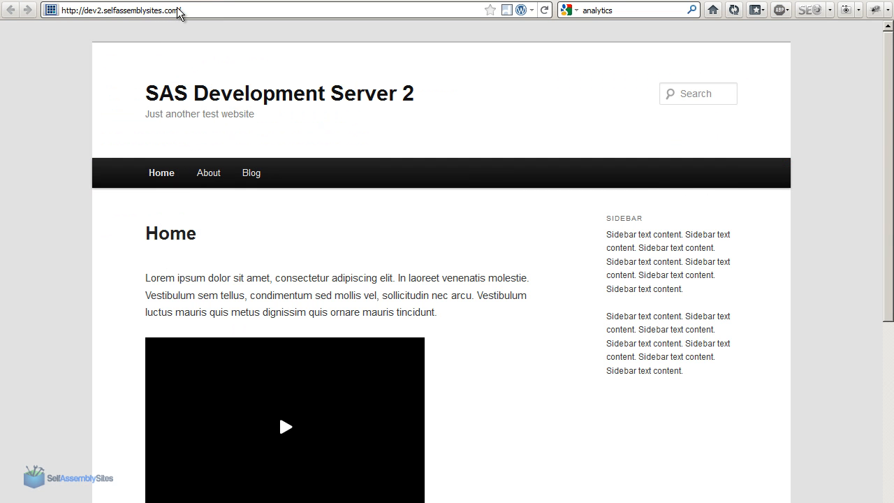
triple_click(178, 12)
key("ctrl+c")
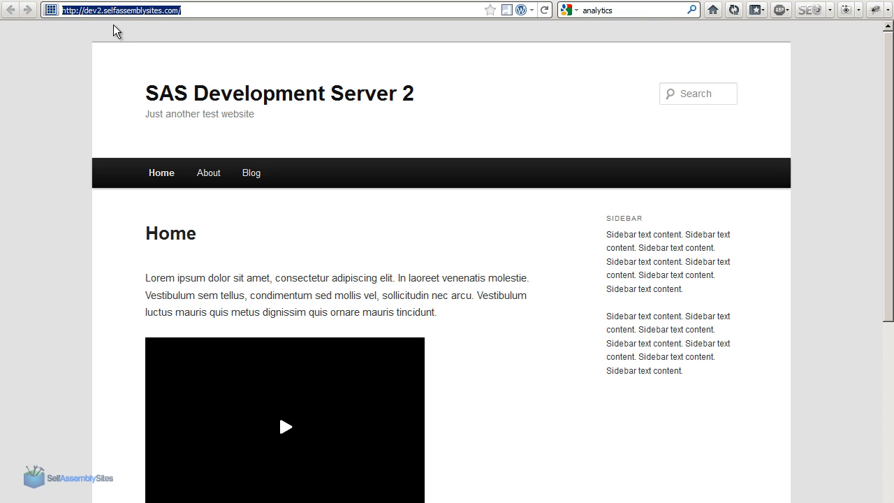
left_click(221, 171)
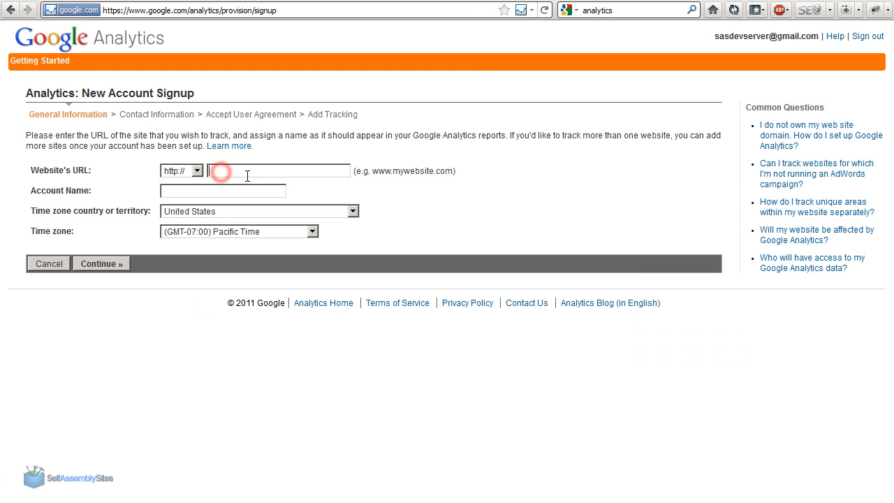
key("ctrl+v")
left_click_drag(208, 171, 229, 171)
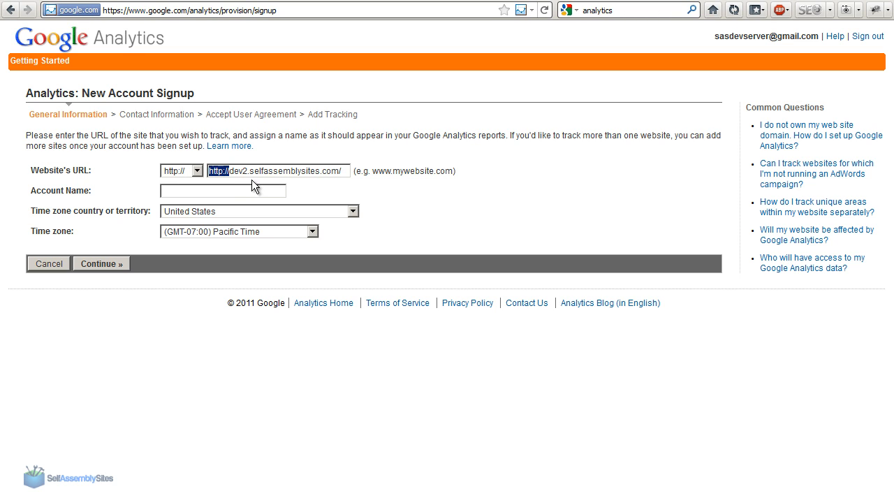
key("Delete")
key("End")
key("BackSpace")
- Copy the website address dev2.selfassemblysites.com into the account name
left_click_drag(333, 170, 209, 171)
key("ctrl+c")
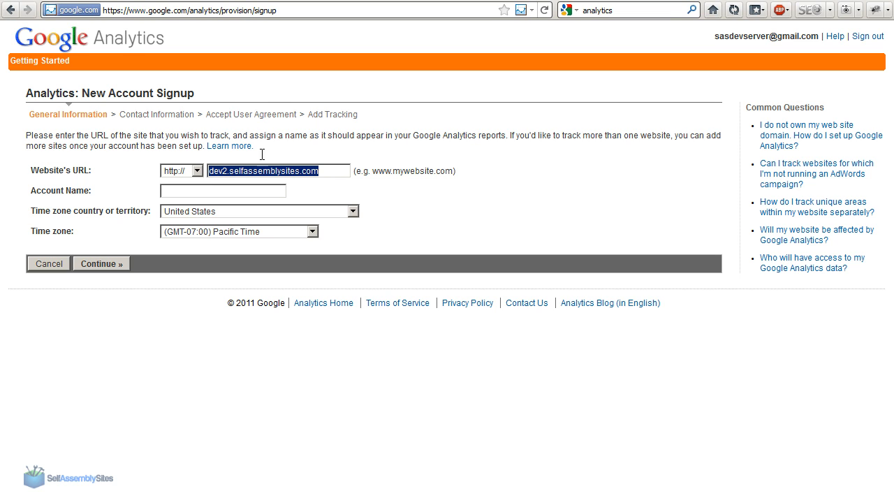
left_click(334, 173)
left_click(182, 193)
key("ctrl+v")
left_click(231, 170)
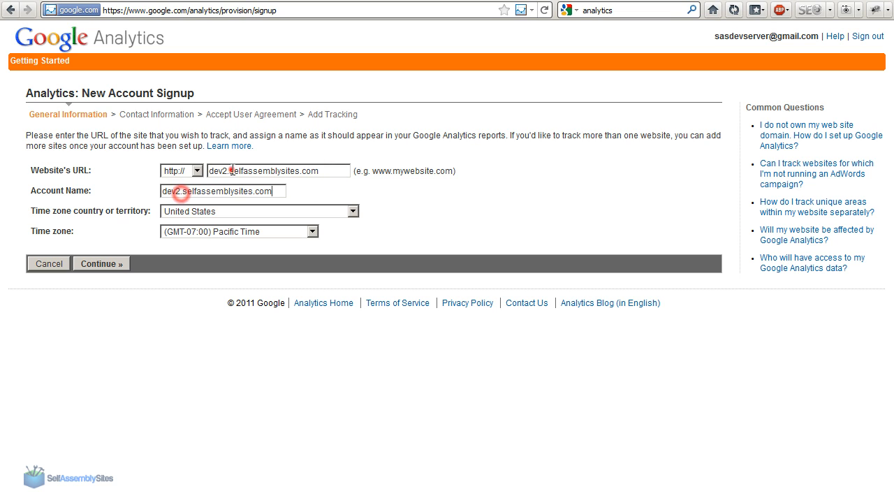
left_click(179, 193)
- Set the time zone country to Ireland and continue to the contact information
left_click(204, 213)
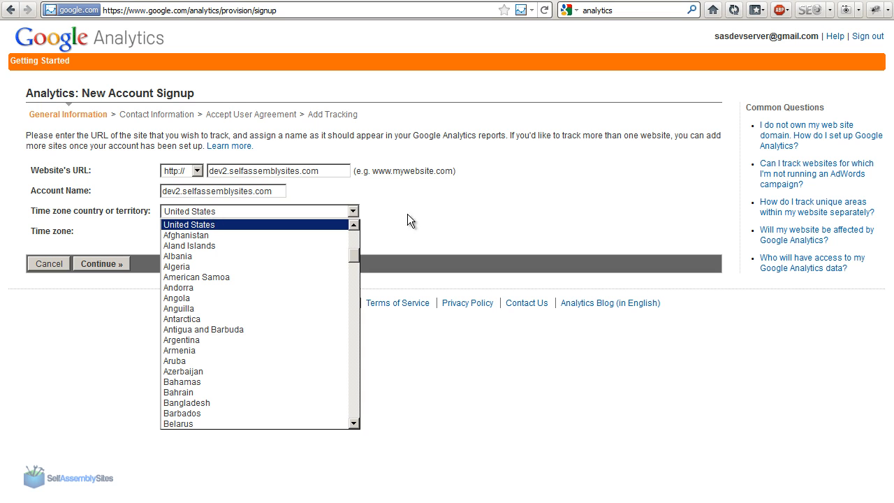
left_click_drag(353, 255, 346, 292)
scroll(348, 314, "down", 13)
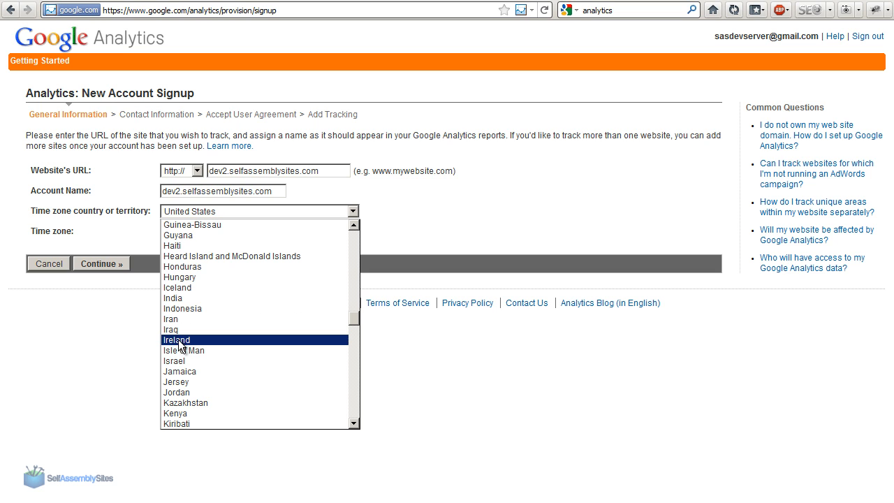
left_click(177, 340)
left_click(97, 265)
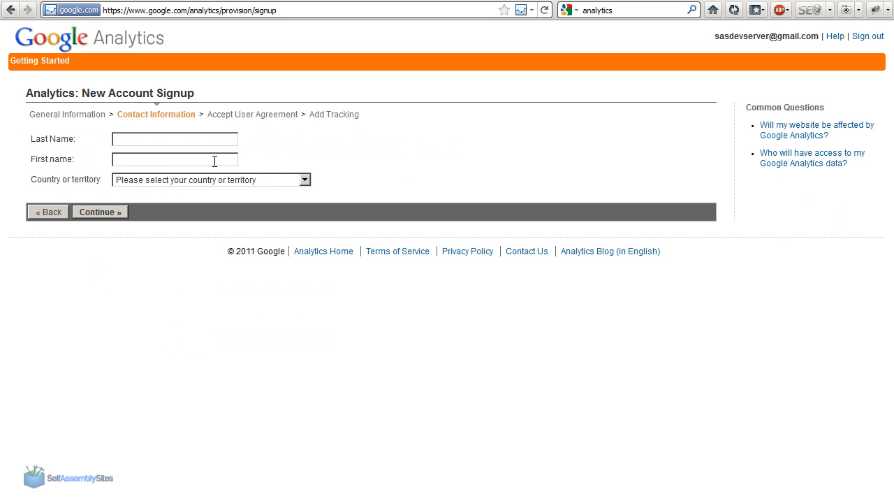
- Enter the contact's last and first name, set the country to Ireland, and continue to the user agreement
left_click(150, 139)
left_click(149, 139)
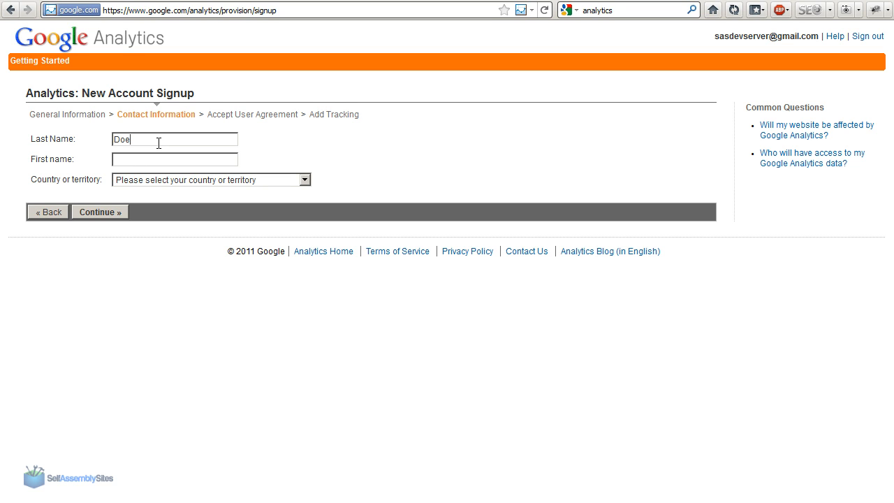
type("John")
left_click(152, 183)
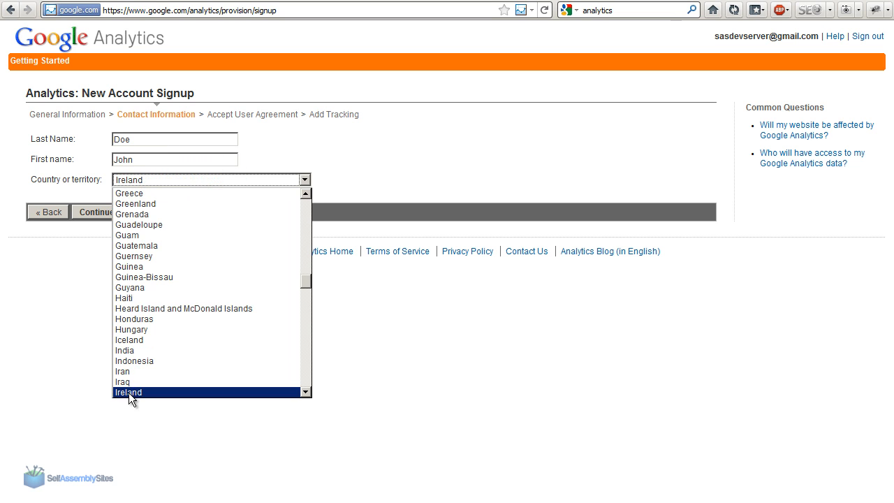
left_click(129, 392)
left_click(85, 212)
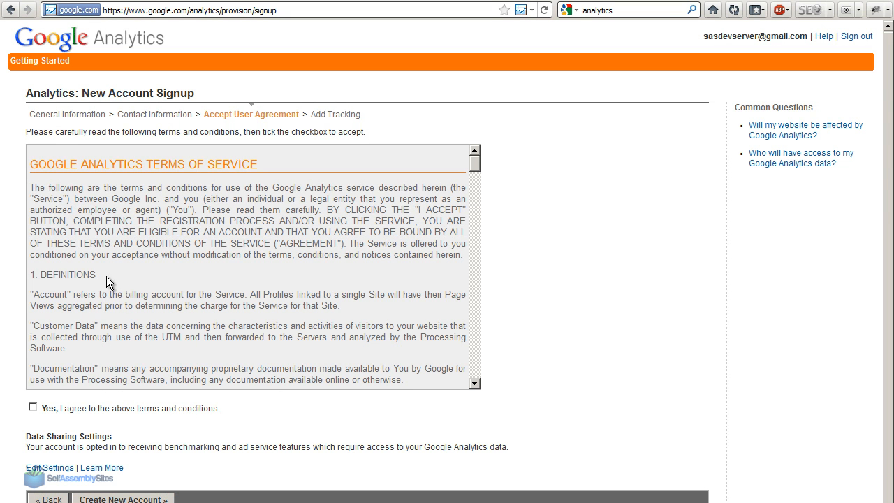
- Agree to the terms and conditions and create the new Analytics account
left_click(33, 409)
left_click(123, 499)
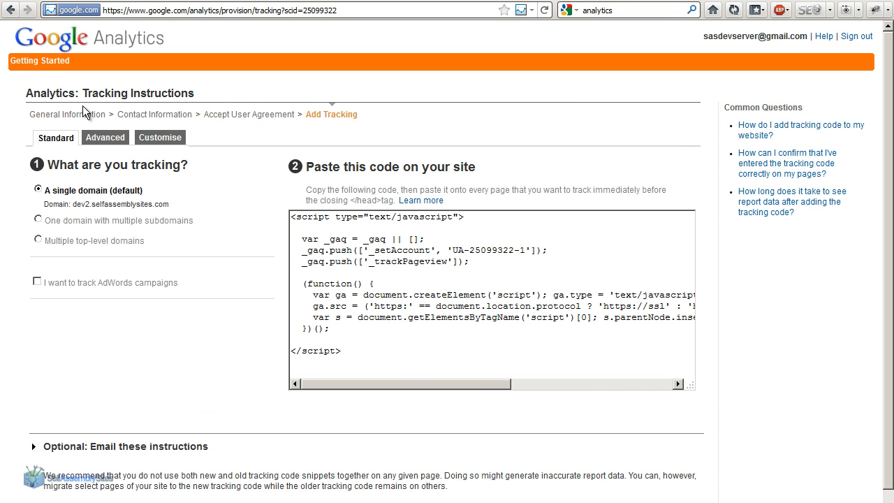
- Examine what is being tracked and the selected single-domain option on the tracking instructions page
left_click_drag(47, 164, 184, 166)
left_click(183, 167)
left_click_drag(46, 192, 148, 199)
left_click(147, 197)
- Copy the full tracking code and check the instruction about placing it before the closing </head> tag
left_click_drag(355, 359, 289, 213)
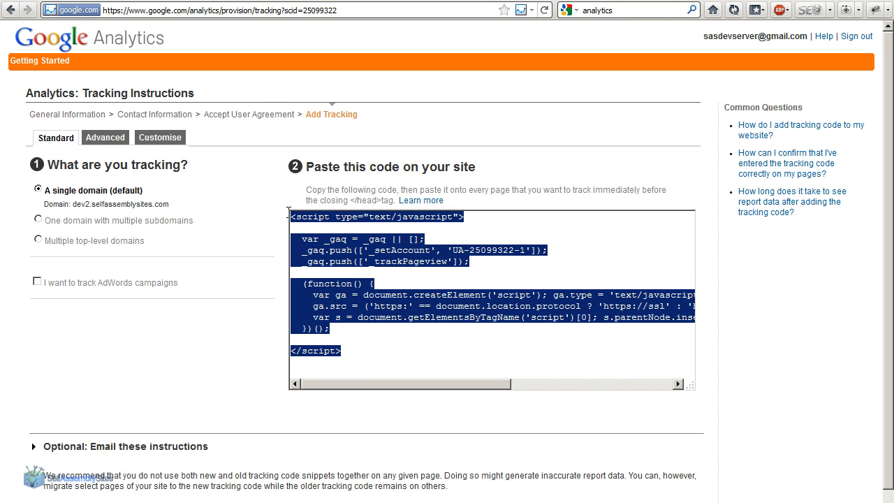
right_click(332, 286)
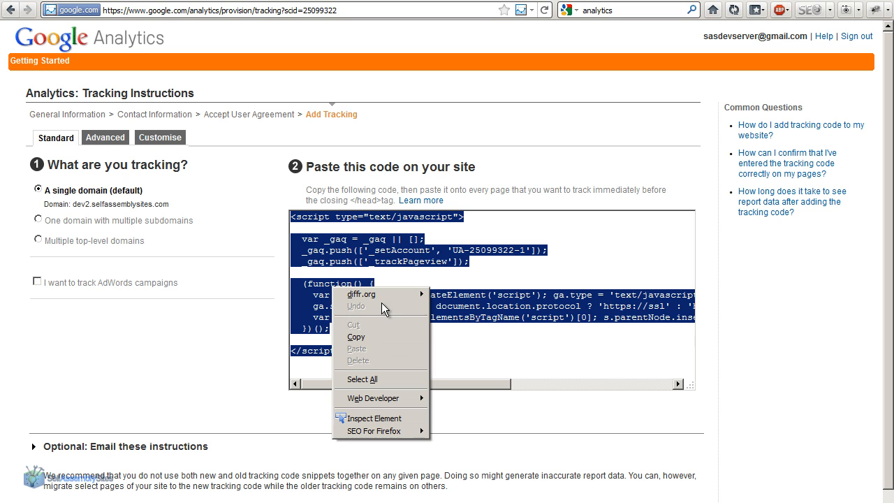
left_click(356, 337)
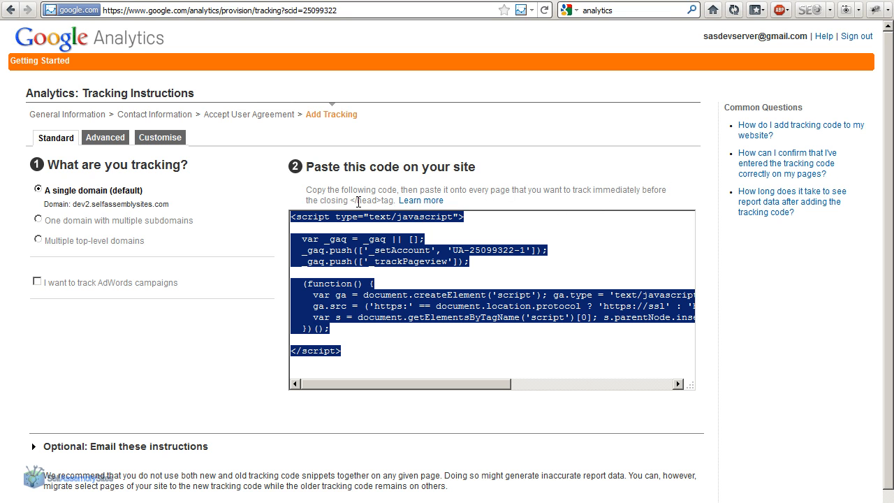
left_click_drag(349, 200, 384, 203)
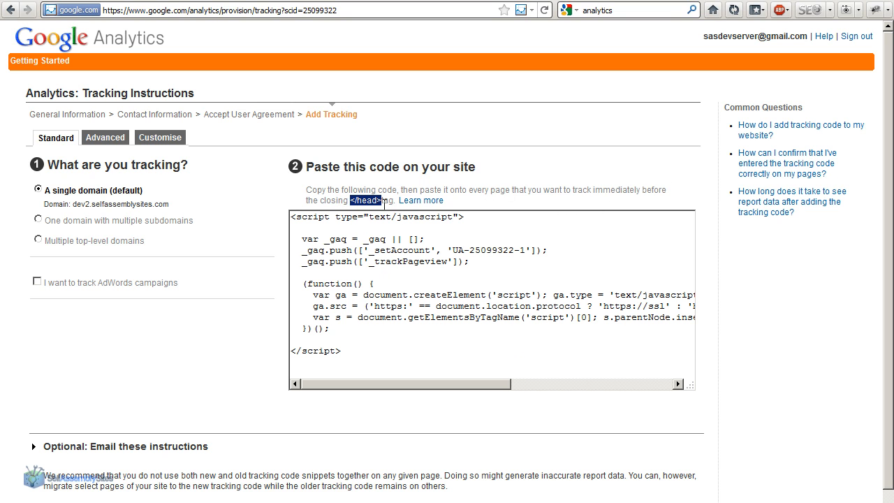
left_click(387, 189)
- Copy the entire tracking script from the opening to the closing script tag and paste it into an empty Notepad2 document
triple_click(349, 354)
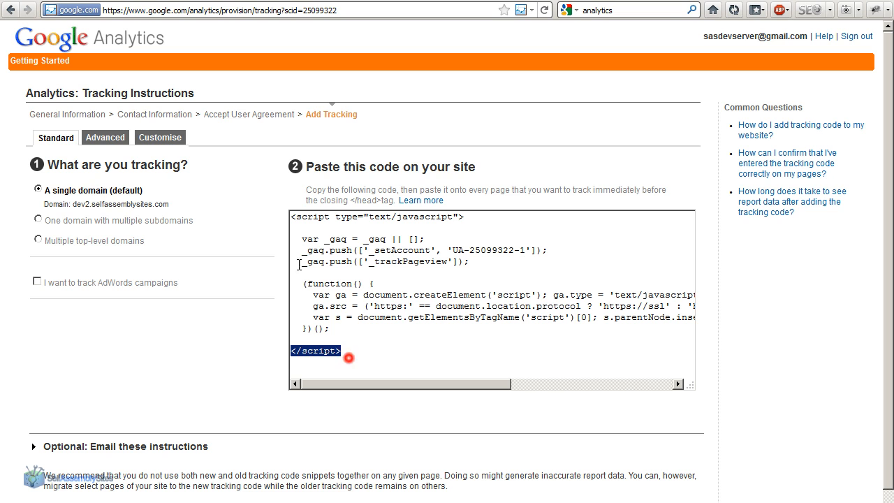
left_click(286, 211, "shift")
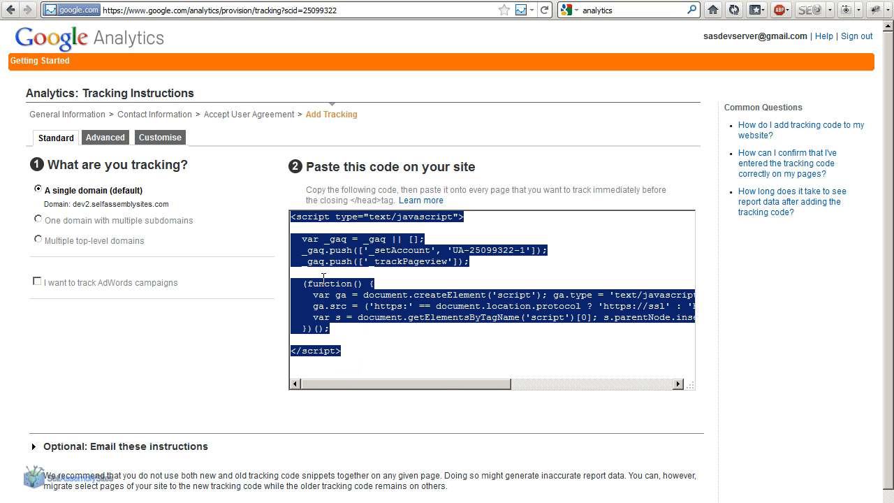
right_click(348, 300)
left_click(373, 351)
left_click(378, 351)
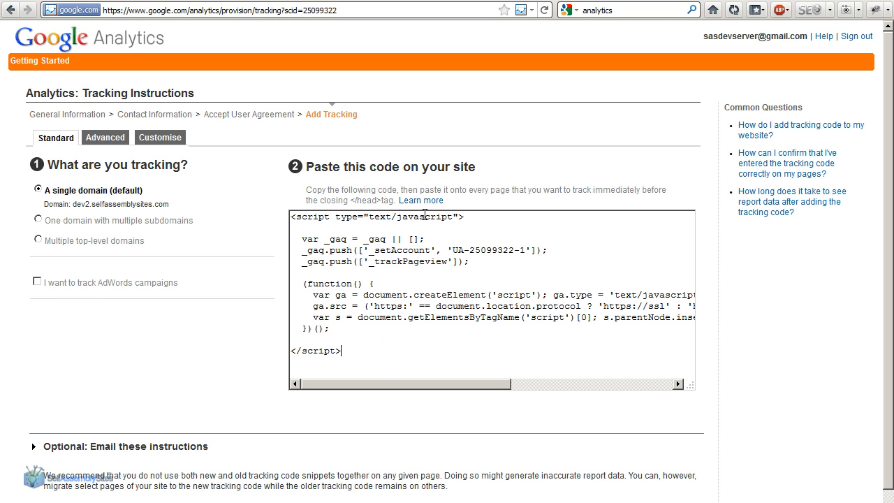
key("alt+Tab")
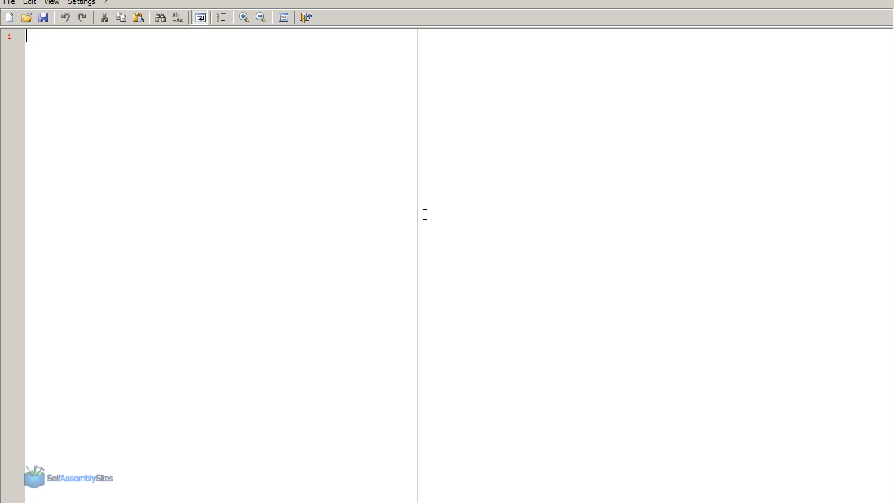
key("ctrl+v")
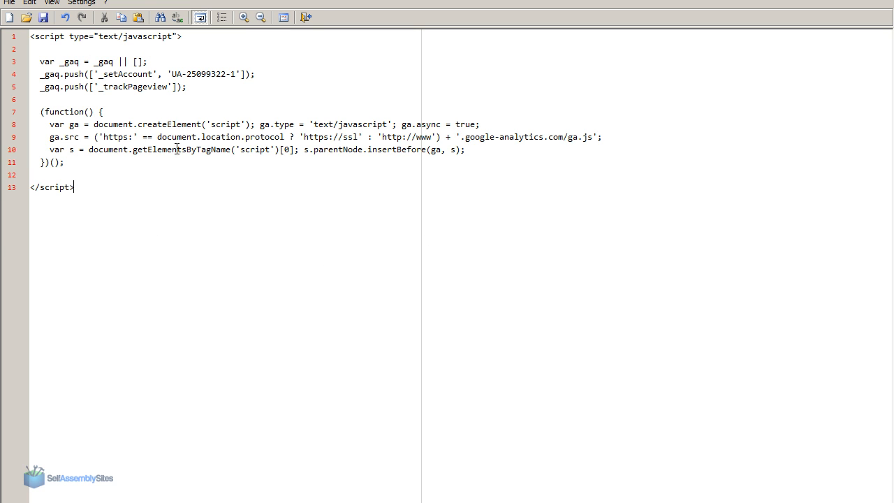
- Examine the tracking ID in the script's _setAccount line, then return to the tracking instructions in the browser
left_click_drag(172, 74, 236, 74)
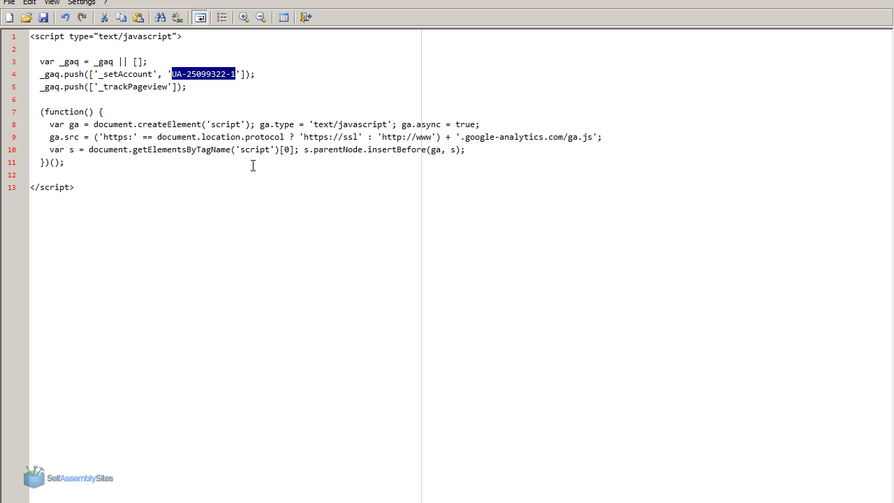
left_click(178, 81)
left_click_drag(172, 75, 236, 74)
left_click(172, 74)
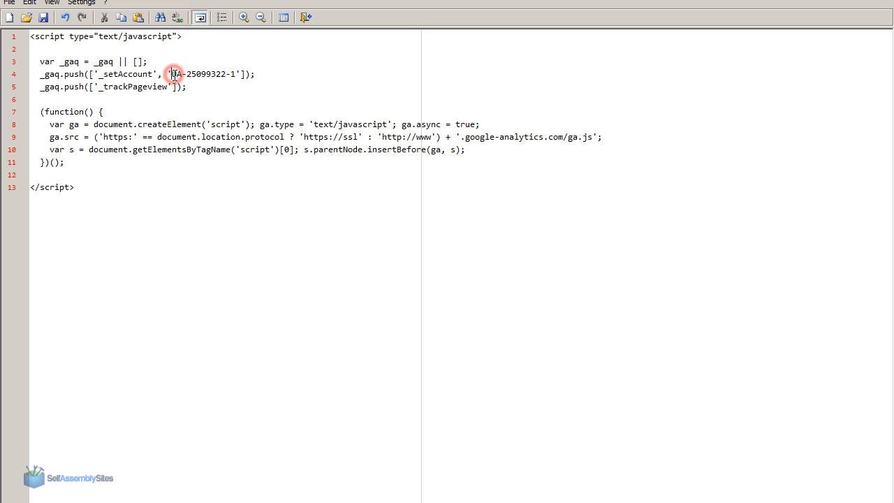
left_click_drag(172, 74, 236, 74)
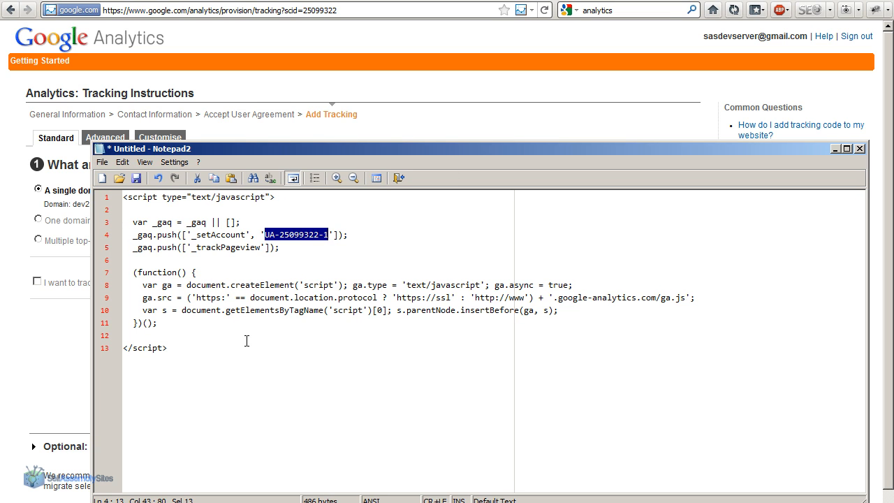
left_click(451, 120)
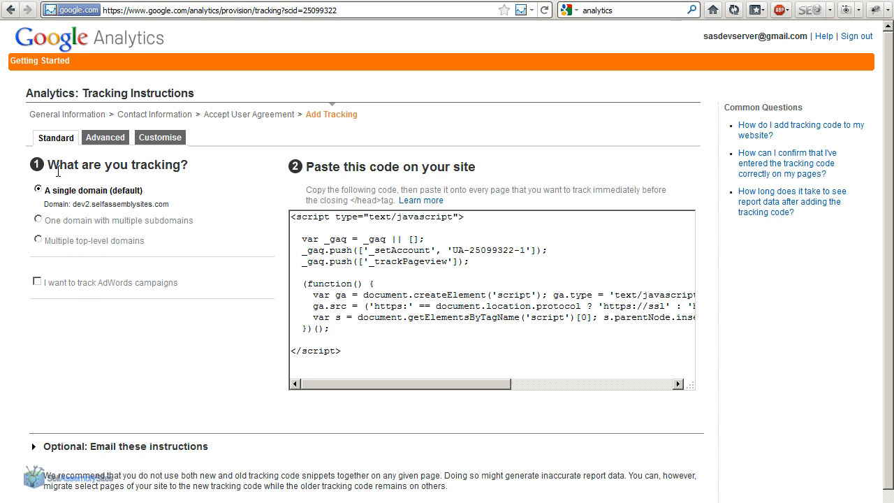
- Compare the tracking code for one domain with multiple subdomains and for multiple top-level domains, then restore the single-domain option
left_click(39, 220)
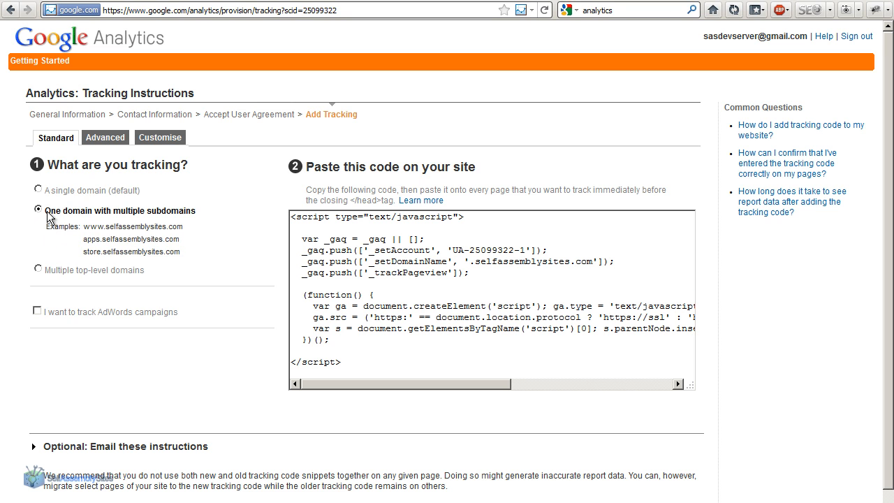
left_click(38, 270)
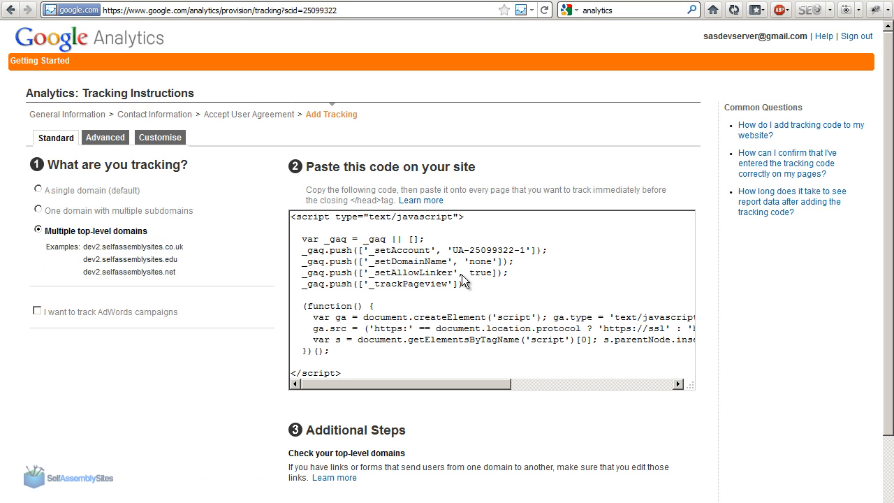
left_click_drag(481, 286, 290, 263)
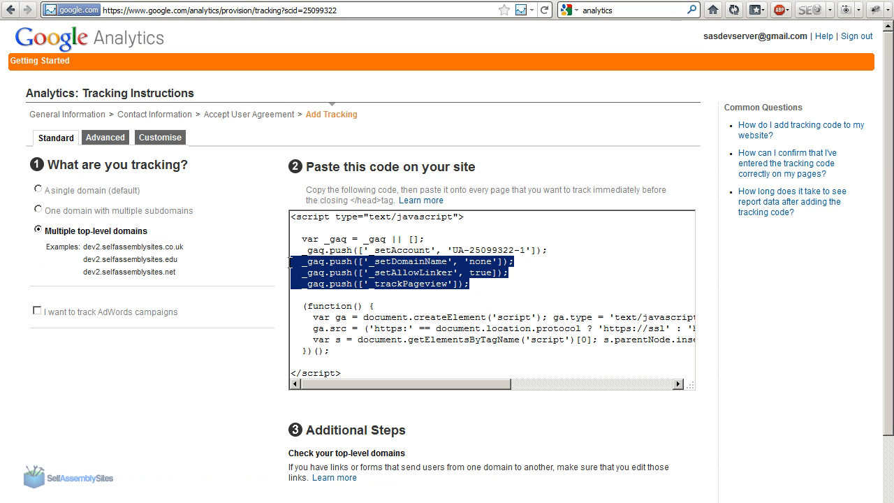
left_click(37, 210)
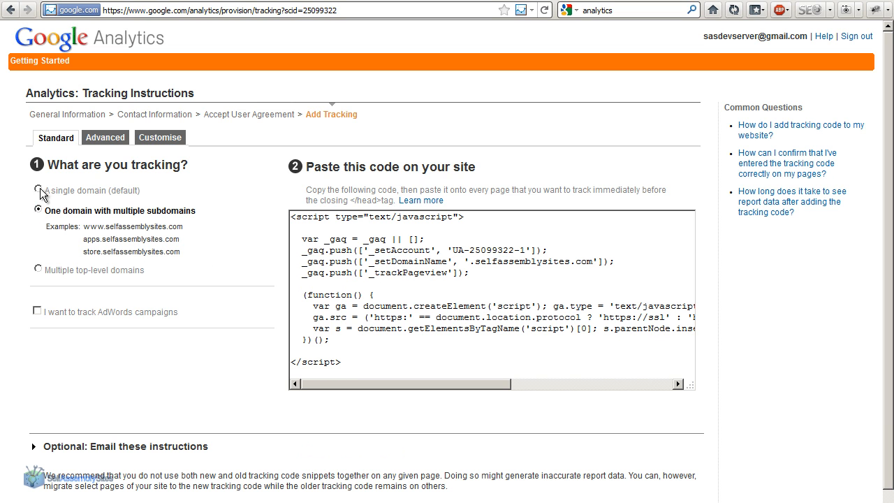
left_click(38, 190)
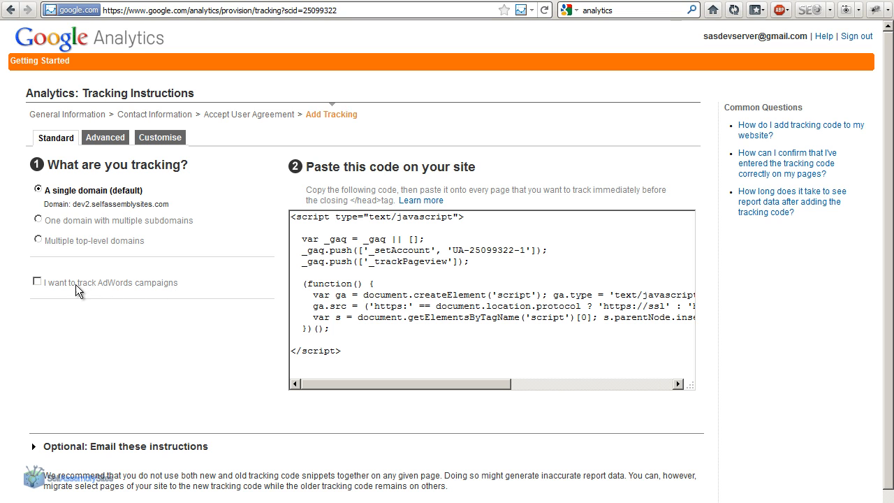
- Preview the AdWords campaign tracking option, leave it disabled, and save and finish the tracking setup
left_click(37, 282)
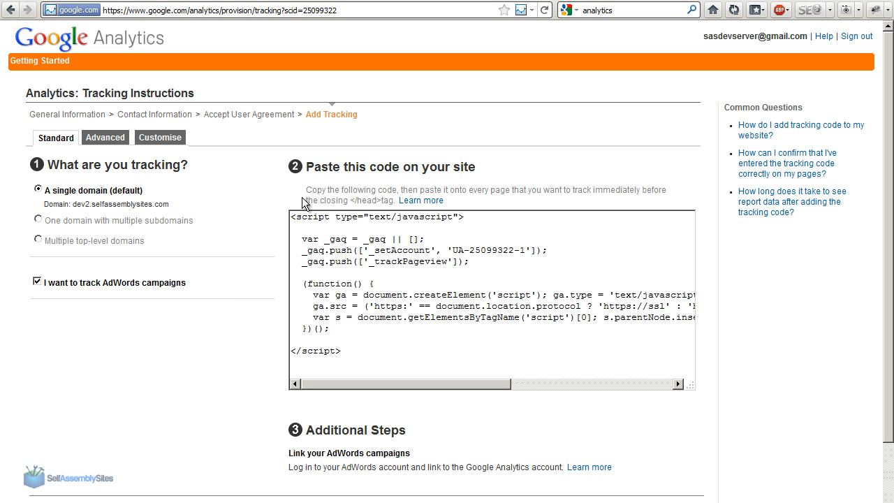
left_click(37, 283)
left_click_drag(887, 204, 891, 306)
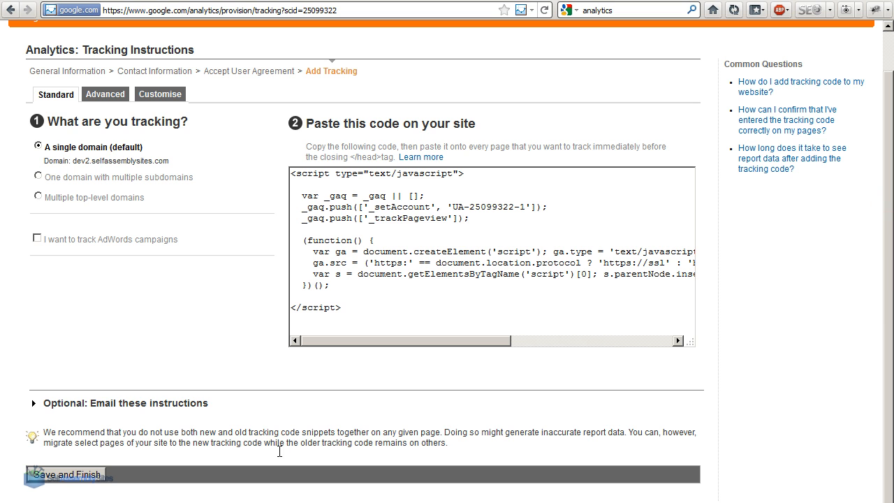
left_click(95, 477)
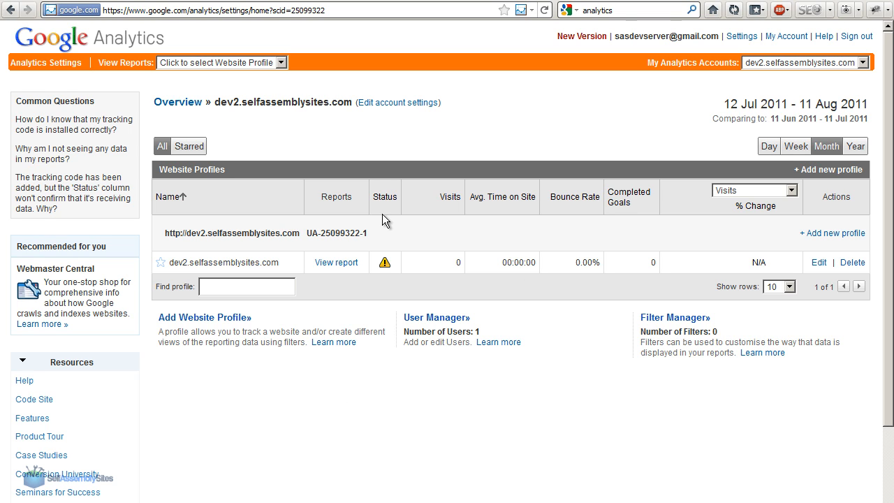
- Open the report for the dev2.selfassemblysites.com profile and examine the site usage, visitors and map overlay sections of its dashboard
left_click(330, 264)
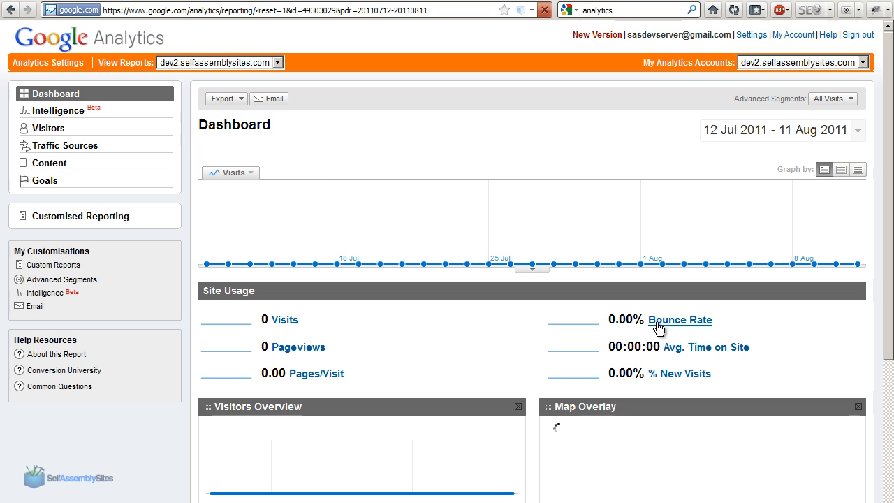
left_click_drag(890, 224, 886, 323)
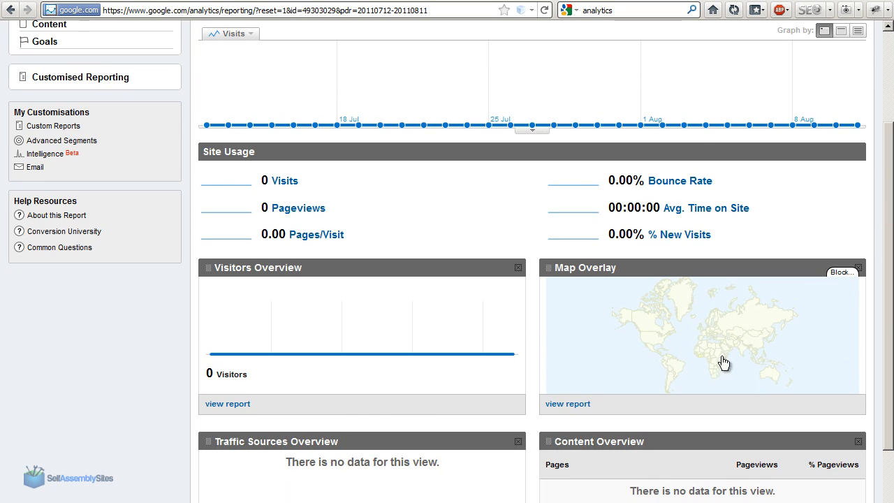
scroll(795, 314, "up", 4)
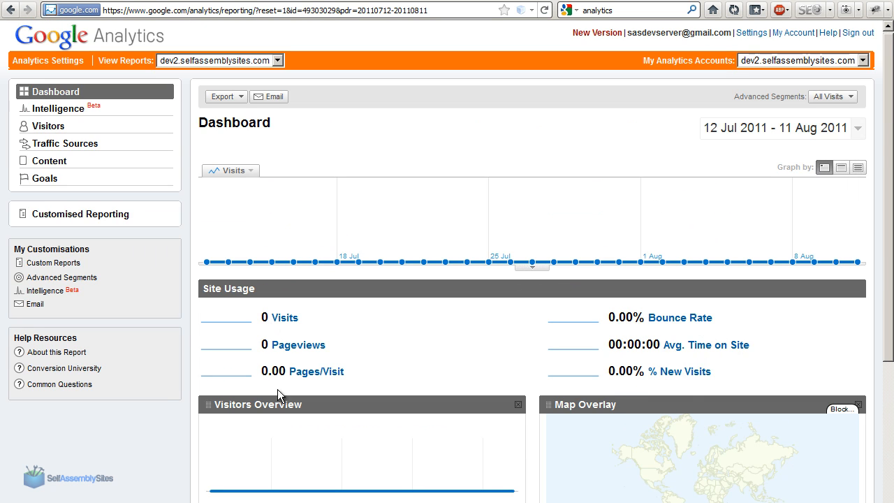
scroll(447, 261, "down", 4)
scroll(447, 261, "up", 4)
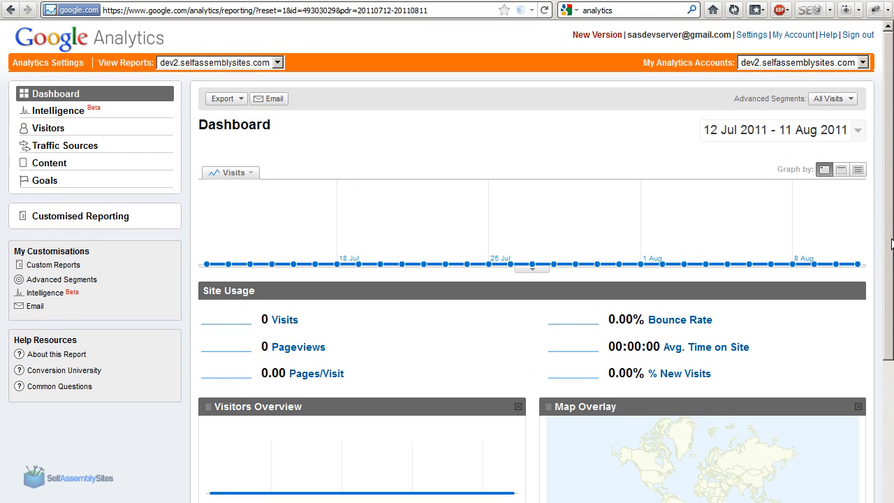
scroll(884, 241, "down", 1)
scroll(885, 241, "up", 1)
- Set the dashboard's date range to 1 June 2011 through 1 July 2011 and apply it
left_click(749, 134)
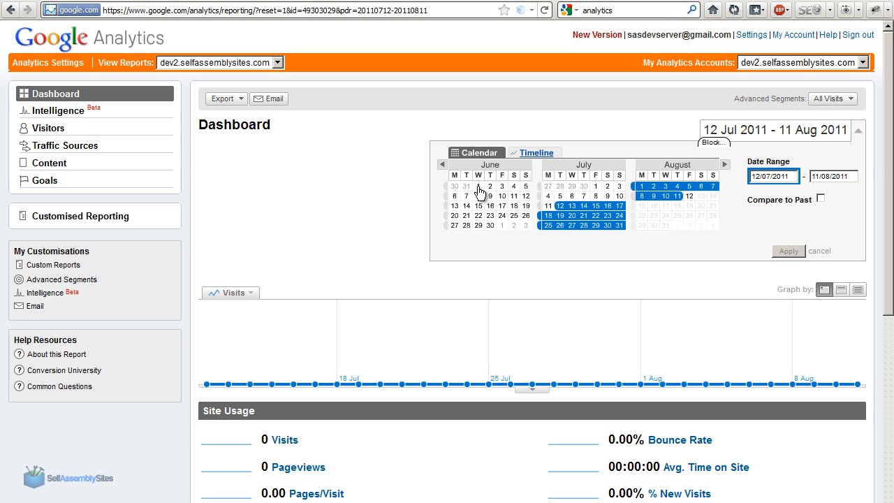
left_click(478, 186)
left_click(595, 186)
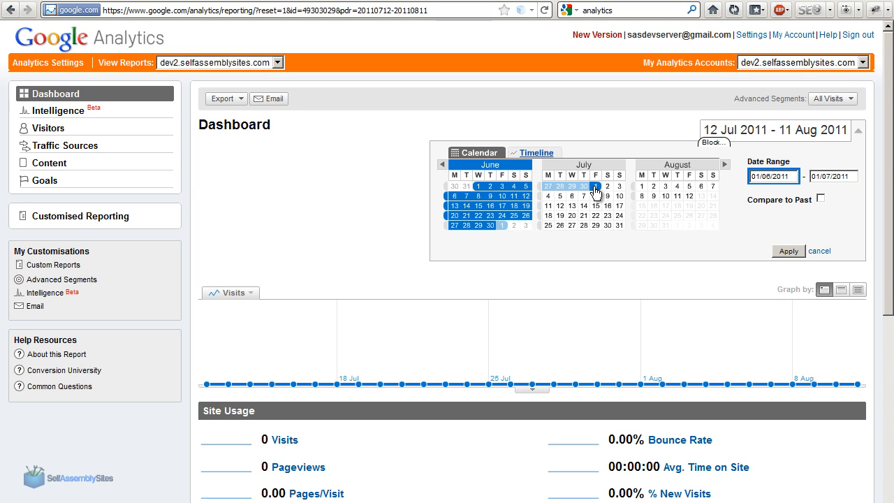
left_click(791, 252)
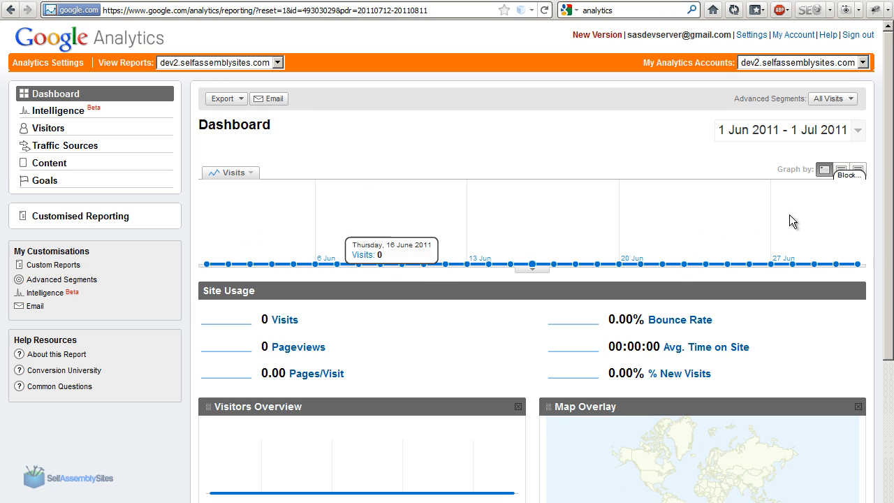
left_click_drag(891, 186, 828, 107)
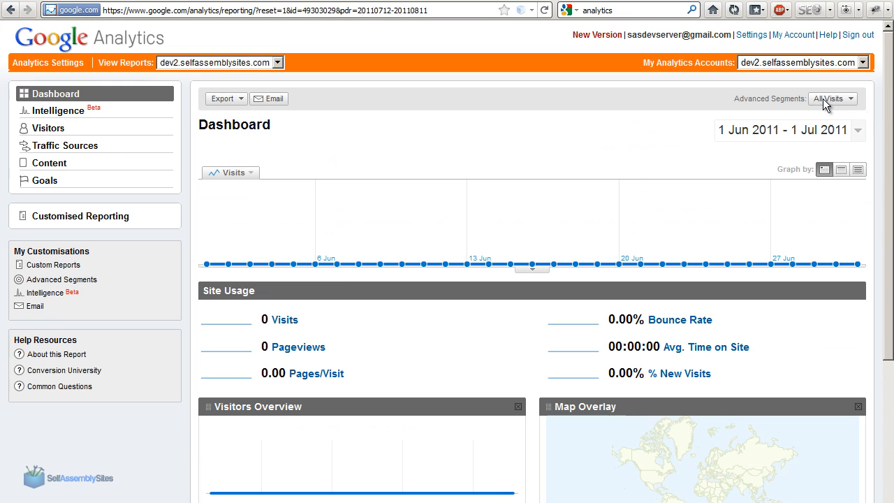
- Examine the Traffic Sources, Content and Visitors overview reports for the profile
left_click(51, 150)
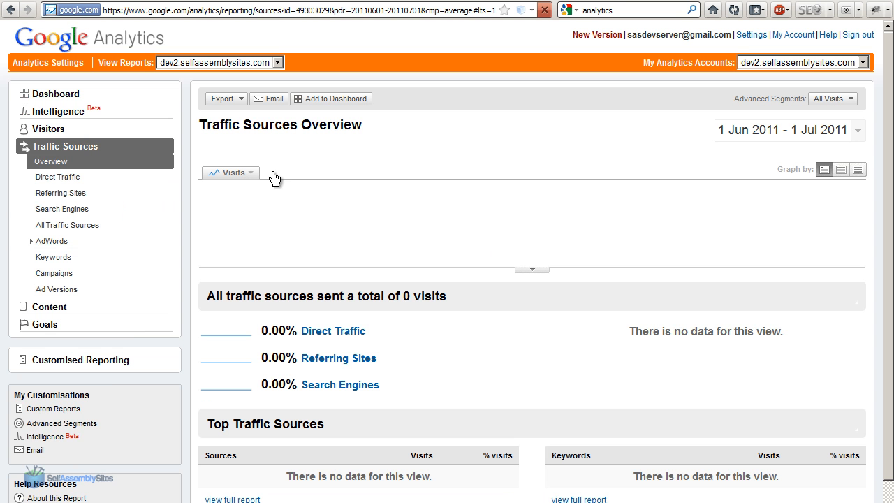
scroll(887, 140, "down", 2)
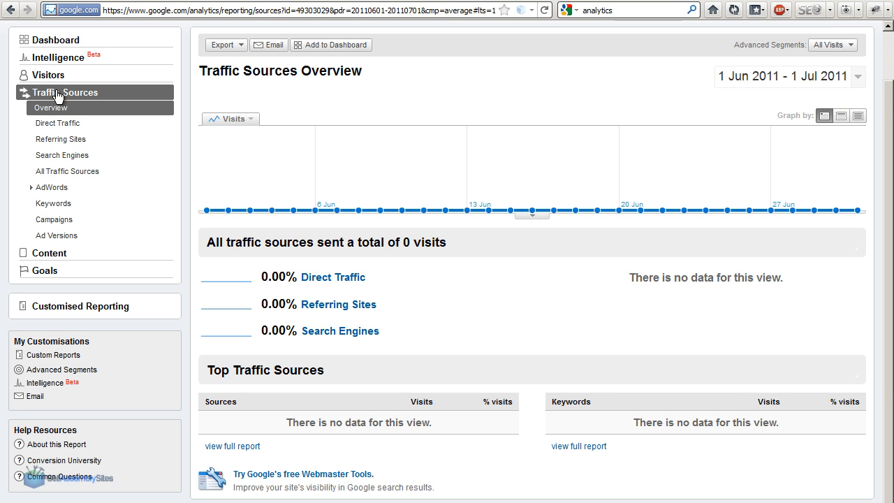
left_click(49, 260)
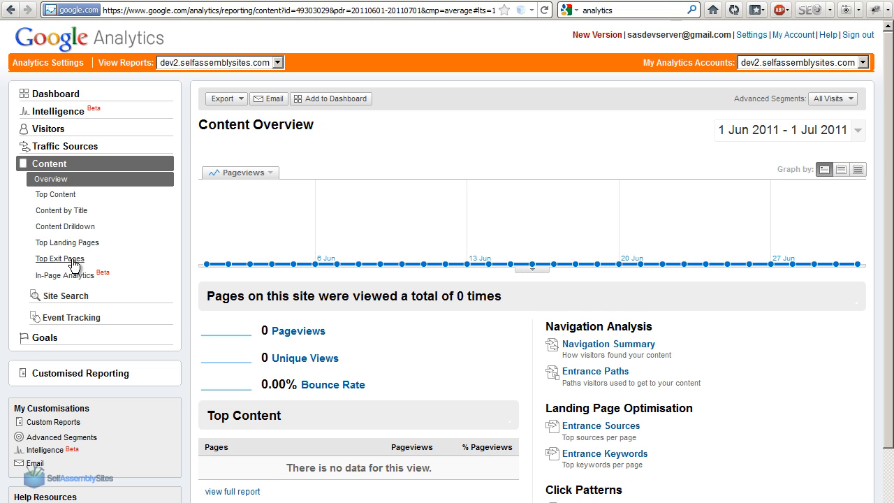
left_click(50, 130)
scroll(506, 295, "down", 3)
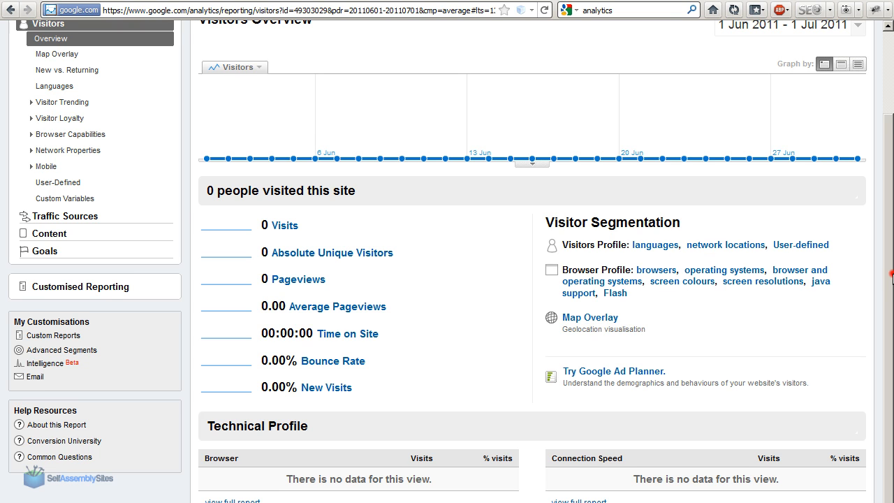
scroll(840, 236, "up", 3)
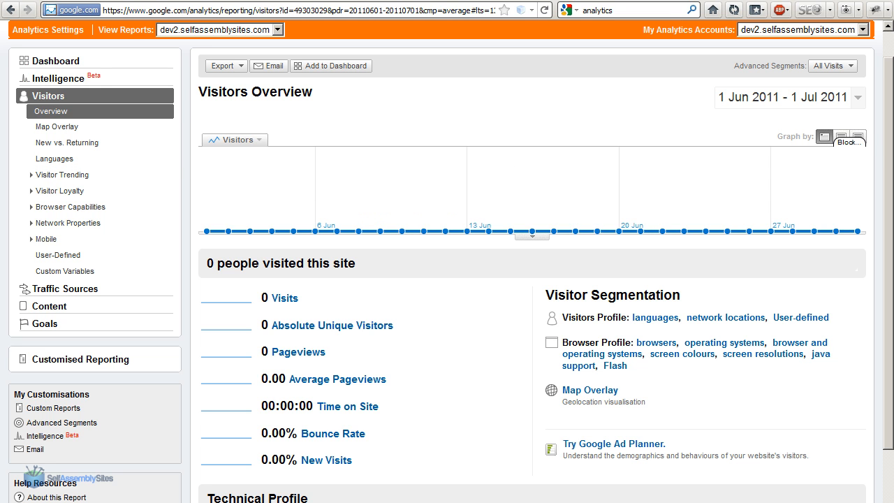
left_click_drag(889, 166, 892, 135)
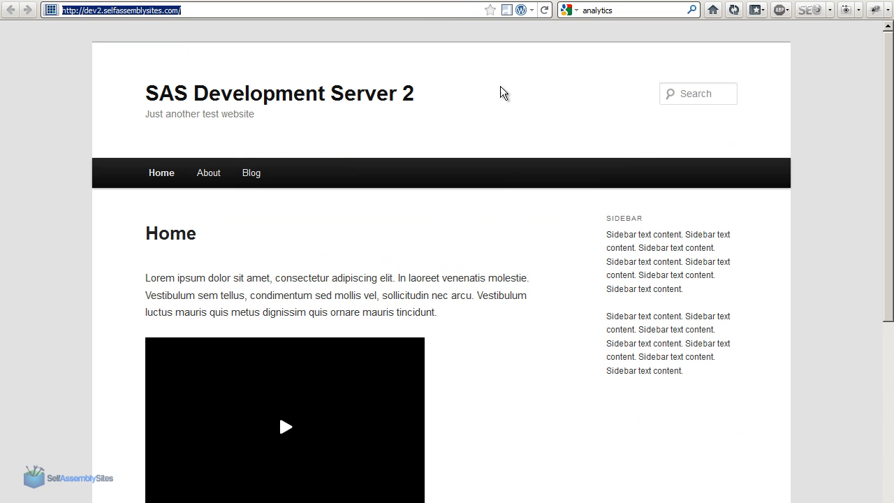
- View the page source of the dev2.selfassemblysites.com home page and locate the closing </body> tag near its end
scroll(489, 140, "down", 5)
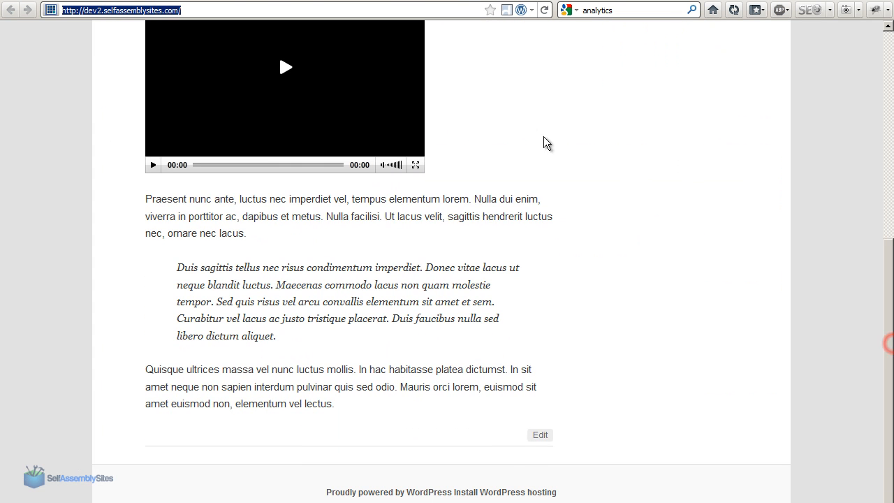
left_click(60, 183)
right_click(214, 314)
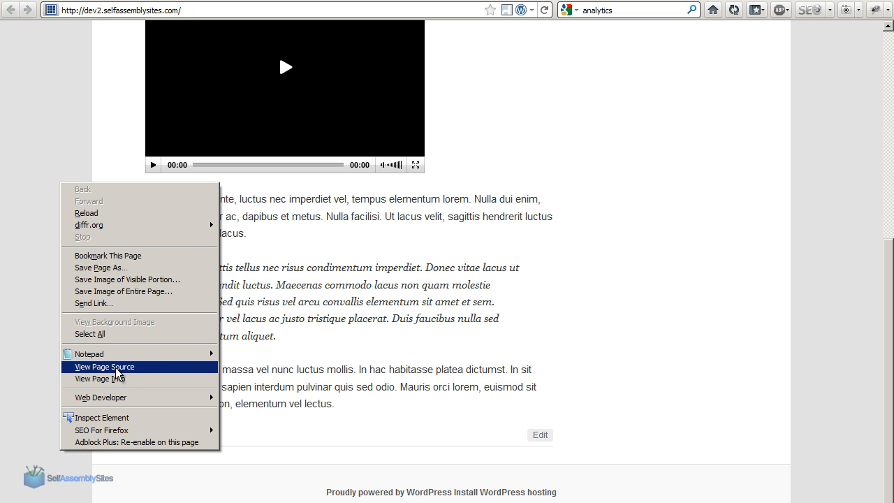
left_click(119, 367)
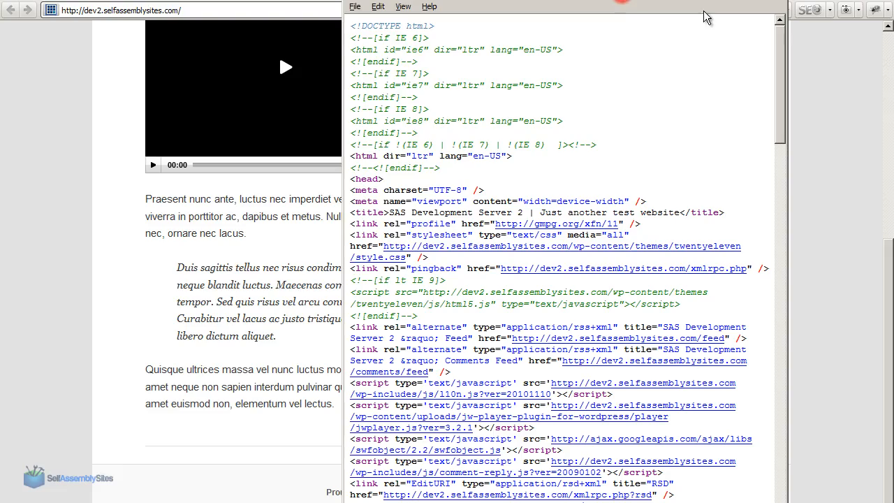
left_click_drag(889, 92, 891, 255)
scroll(654, 412, "down", 16)
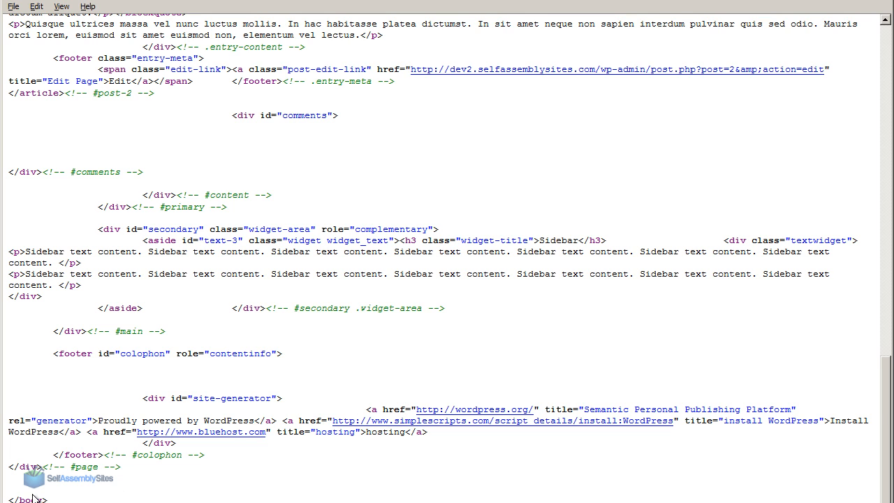
left_click_drag(46, 498, 8, 473)
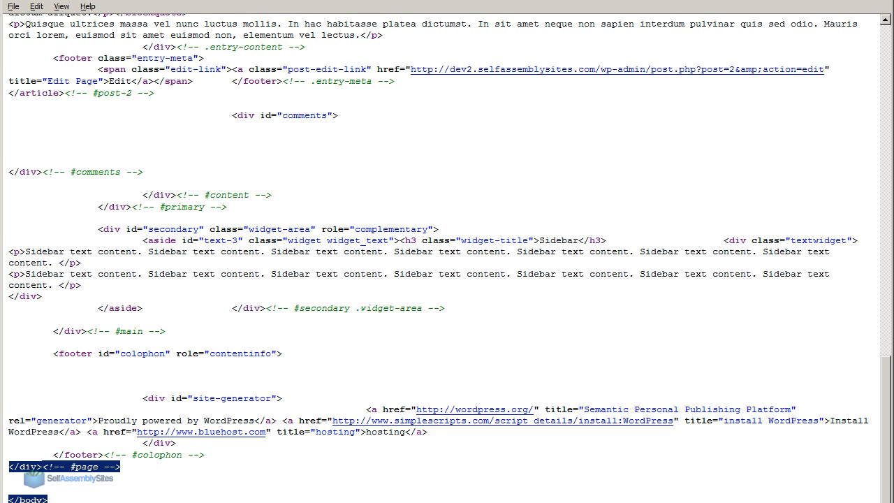
- Shrink the page source window so it floats over the website, with the end of the code in view
left_click_drag(648, 1, 635, 25)
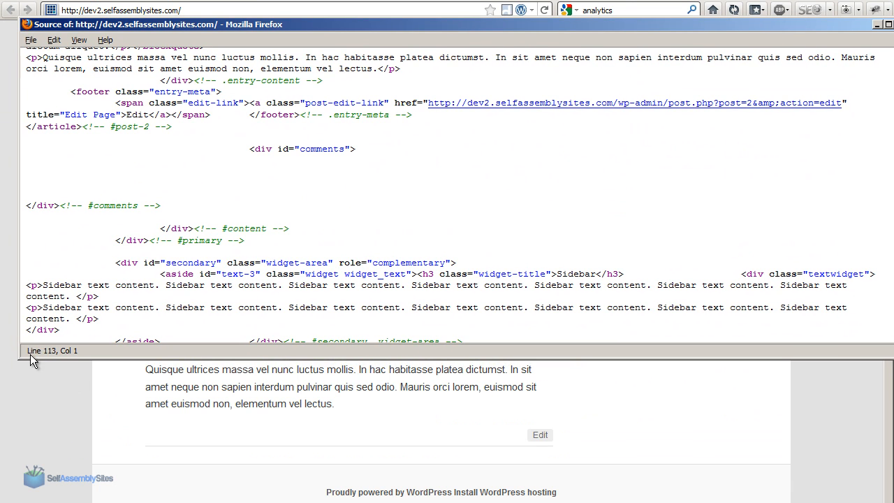
left_click_drag(30, 354, 255, 238)
left_click_drag(401, 34, 338, 23)
scroll(450, 202, "down", 6)
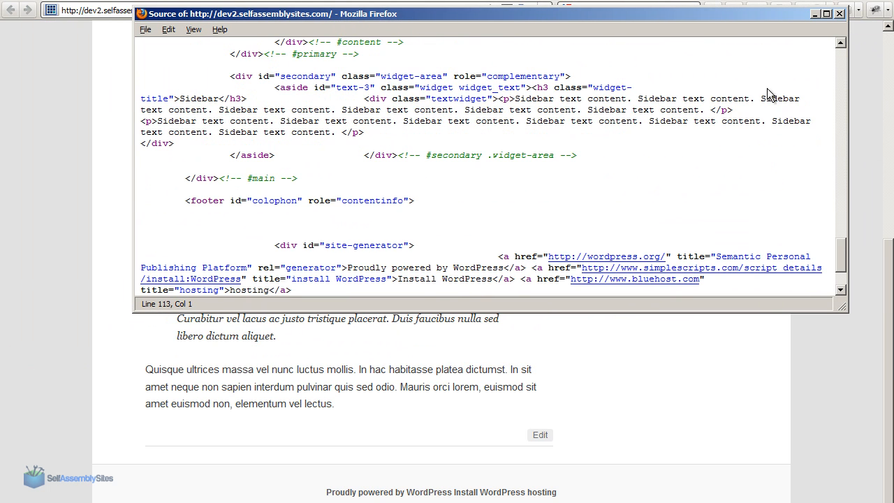
scroll(842, 252, "down", 3)
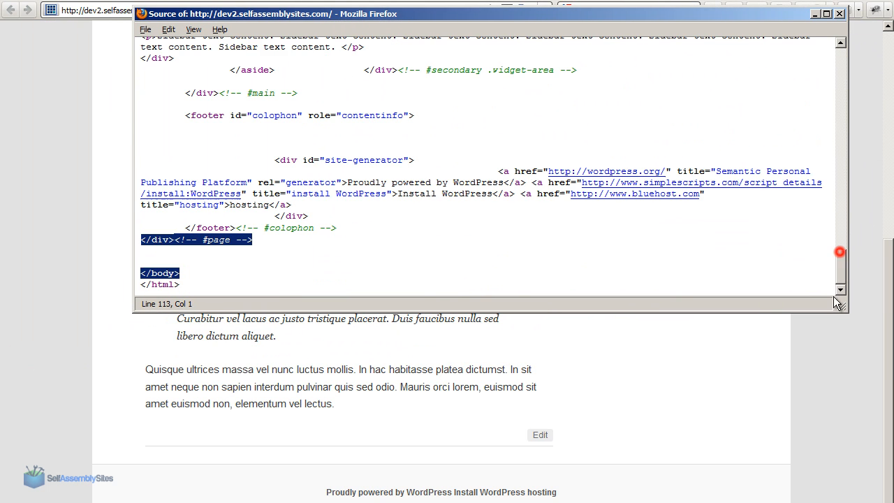
- Examine the closing </body> and </html> tags and the blank lines after the #page div at the end of the source
left_click(210, 276)
left_click_drag(183, 284, 140, 273)
left_click_drag(138, 273, 180, 284)
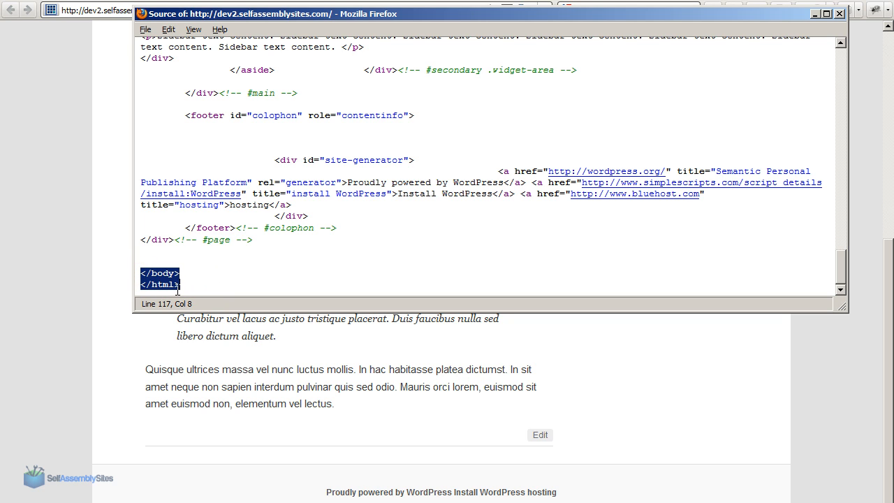
left_click(171, 252)
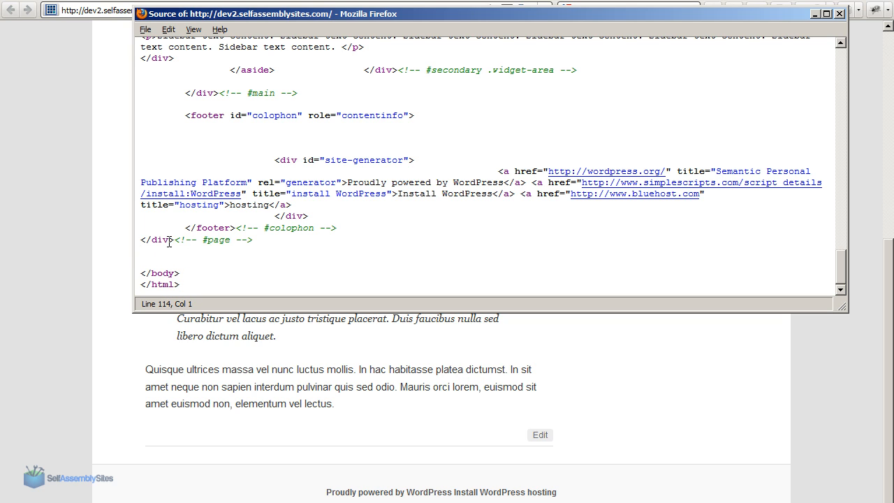
left_click_drag(142, 239, 203, 287)
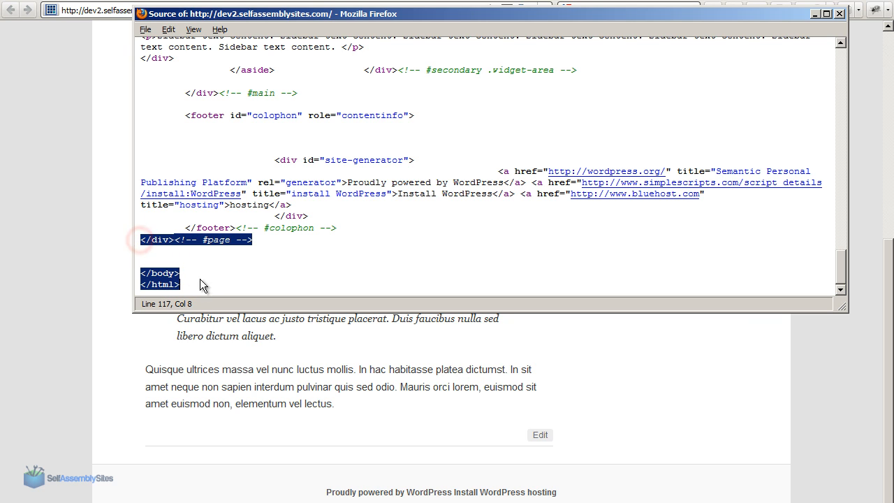
left_click(174, 241)
double_click(203, 239)
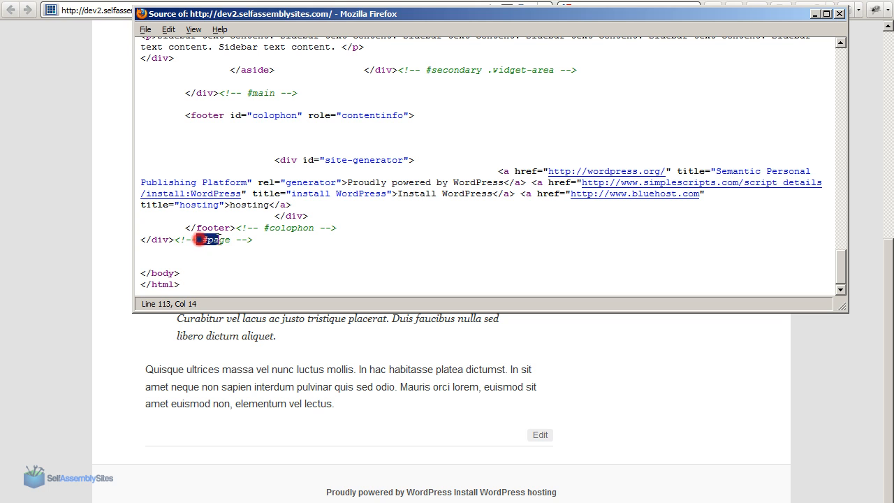
left_click(158, 270)
left_click(183, 260)
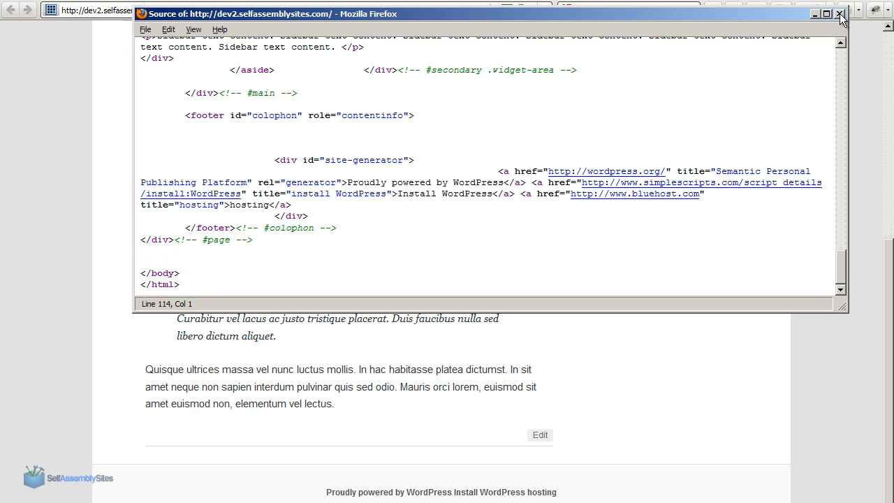
- Close the page source, open the Twenty Eleven theme's Footer template (footer.php) for editing, and locate its closing </body> and </html> tags
left_click(840, 14)
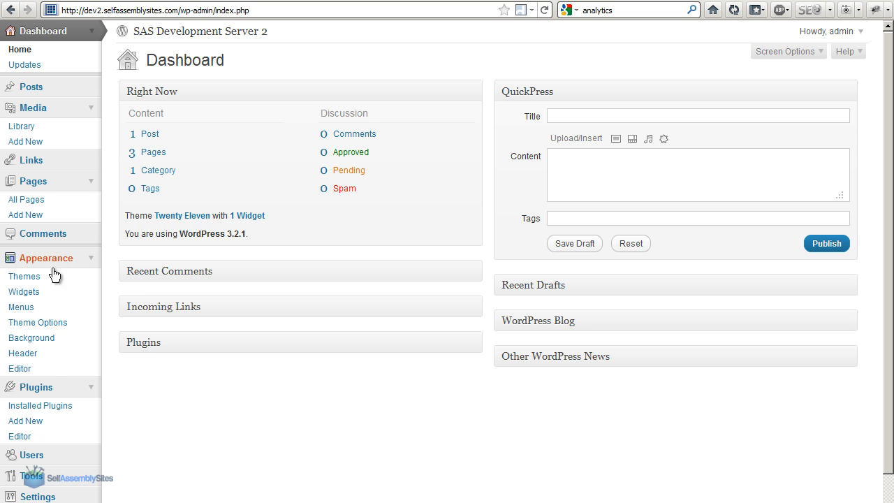
left_click(19, 368)
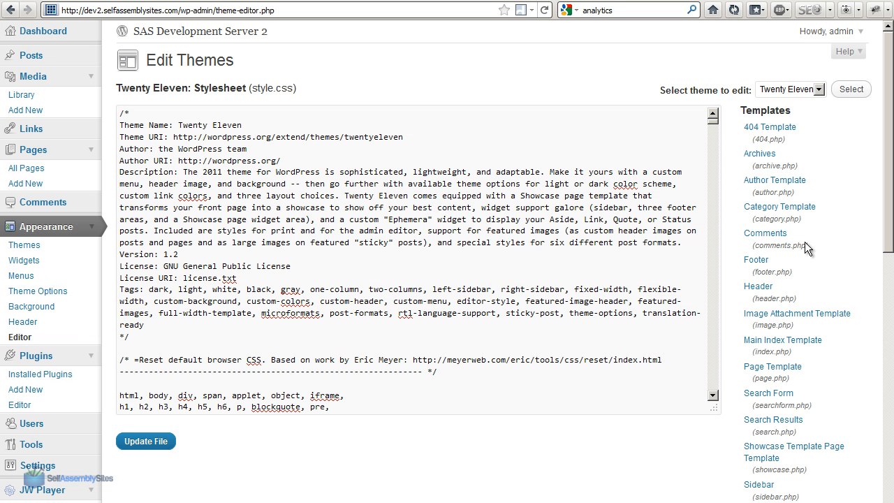
left_click(759, 261)
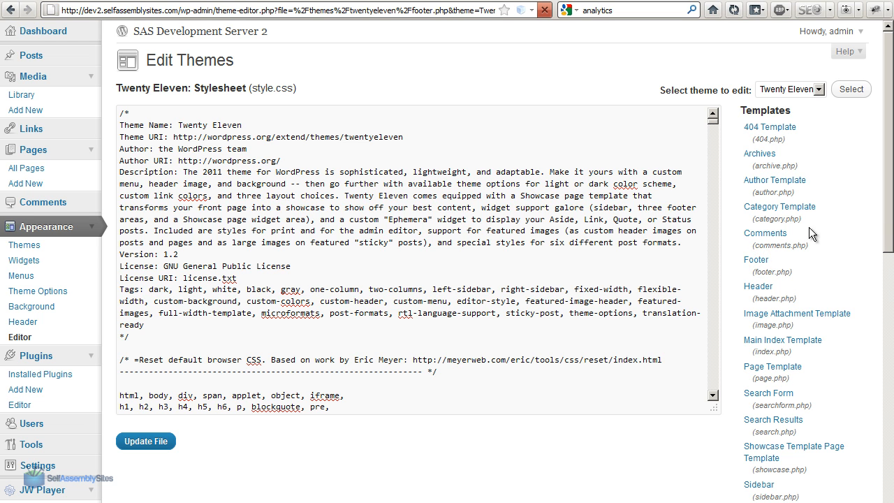
left_click_drag(712, 149, 720, 293)
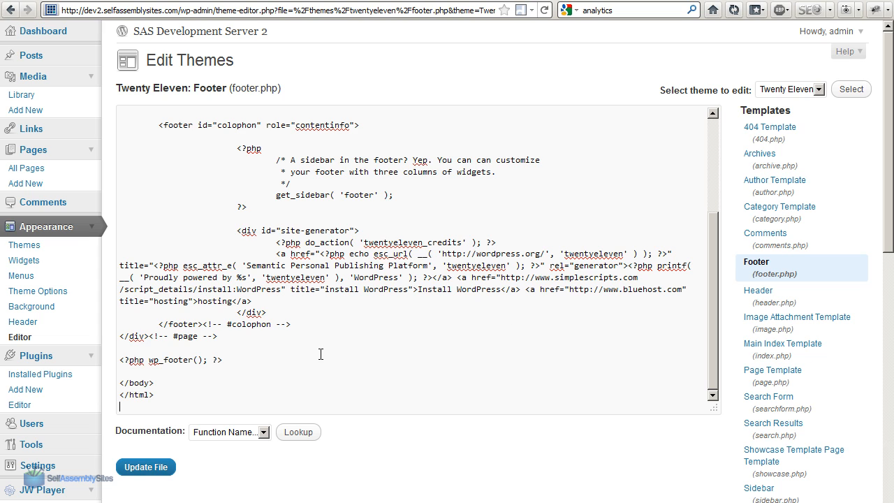
left_click_drag(158, 395, 109, 383)
left_click(138, 385)
left_click(160, 394)
- Copy the entire Google Analytics tracking script from the untitled Notepad2 document
key("alt+Tab")
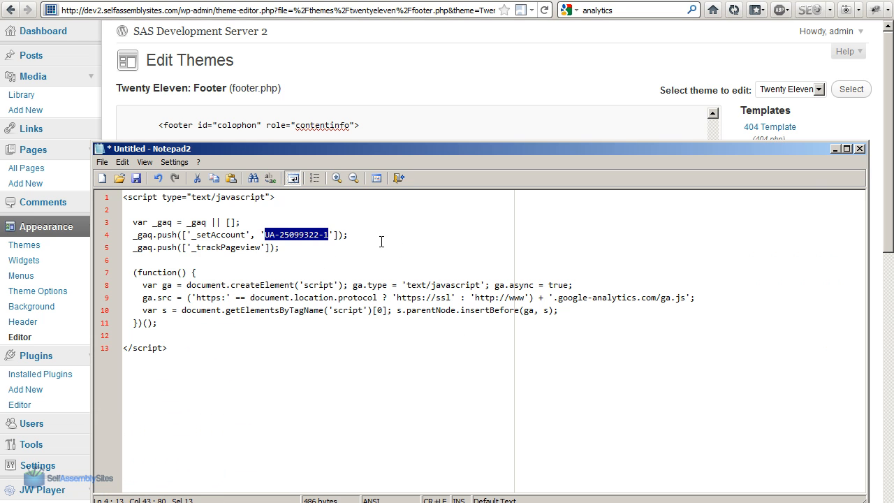
left_click(194, 208)
left_click(183, 353)
key("ctrl+a")
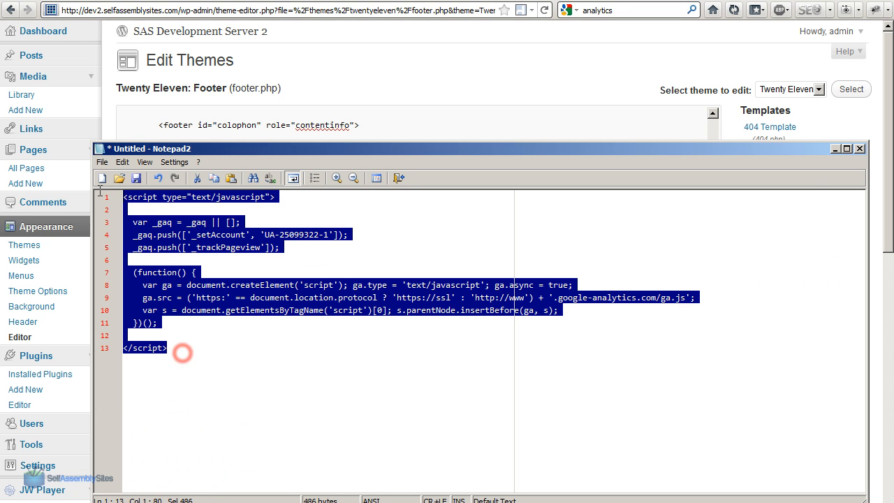
right_click(139, 238)
left_click(180, 281)
left_click(456, 97)
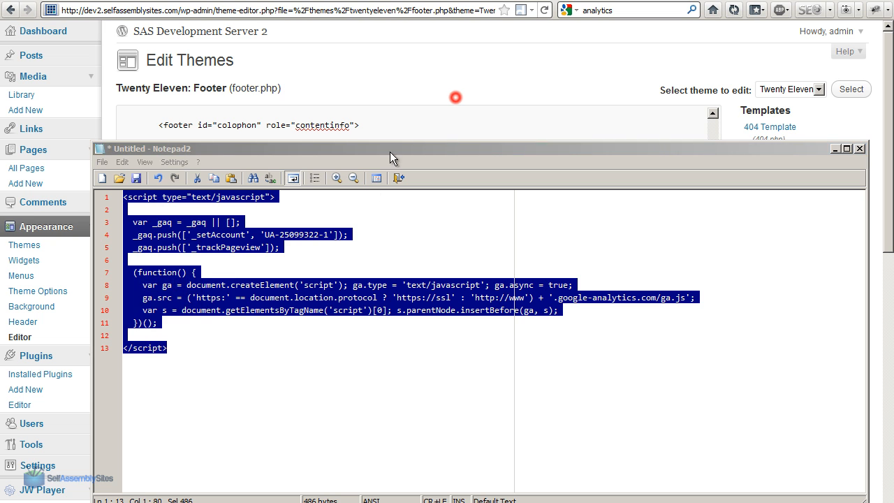
- Paste the tracking script into footer.php between the wp_footer() call and the closing </body> tag, and update the file
left_click(129, 370)
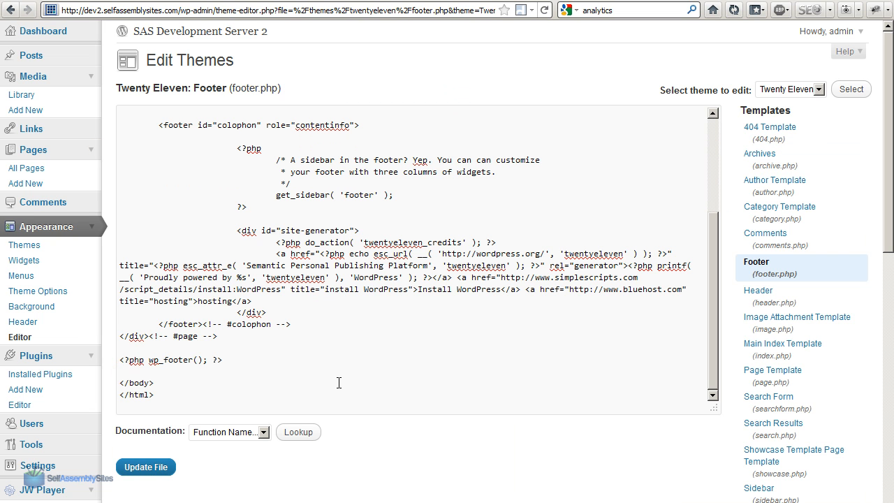
key("Return")
key("ctrl+v")
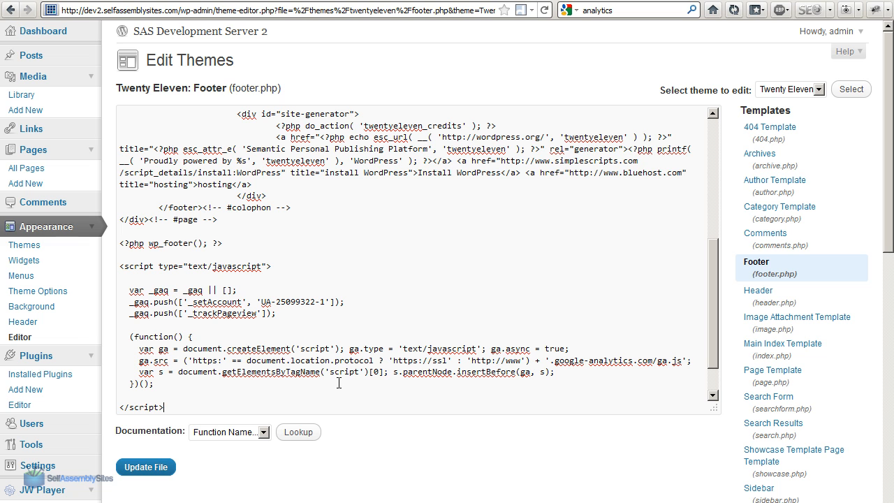
left_click(146, 466)
- Reload the website's home page and check the end of its page source for the tracking script above </body>
left_click(536, 1)
left_click(544, 13)
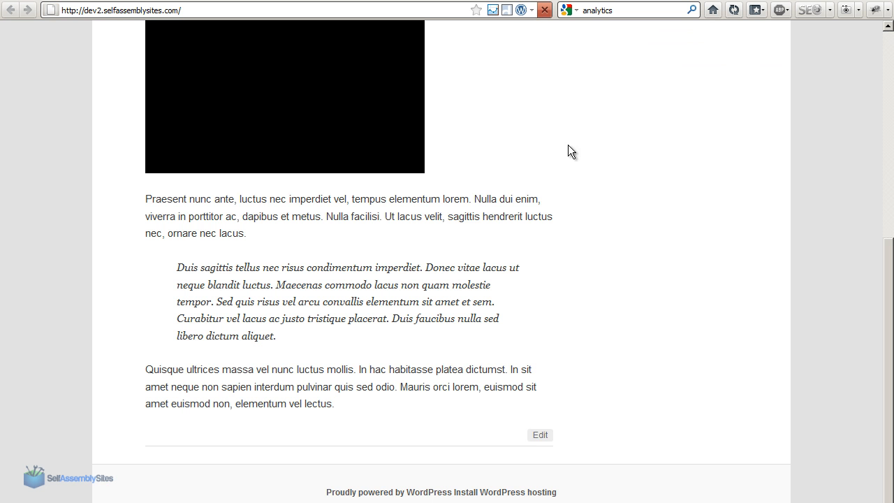
right_click(49, 217)
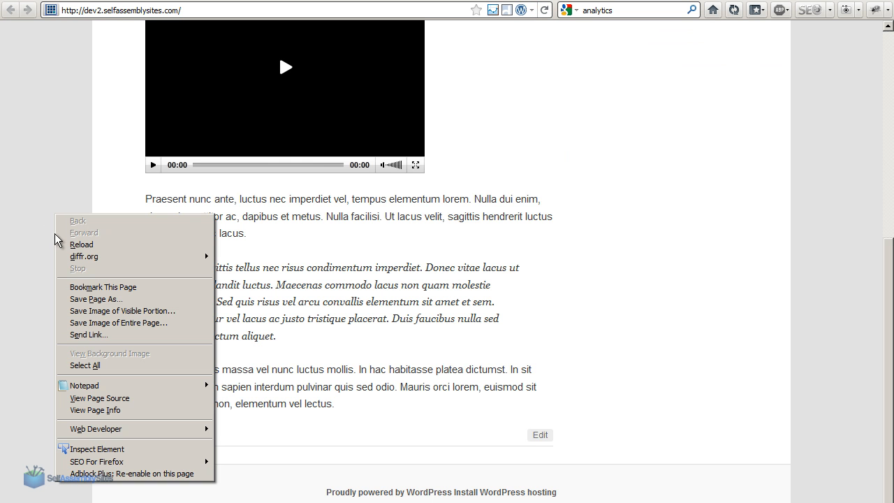
left_click(119, 399)
left_click_drag(837, 60, 821, 279)
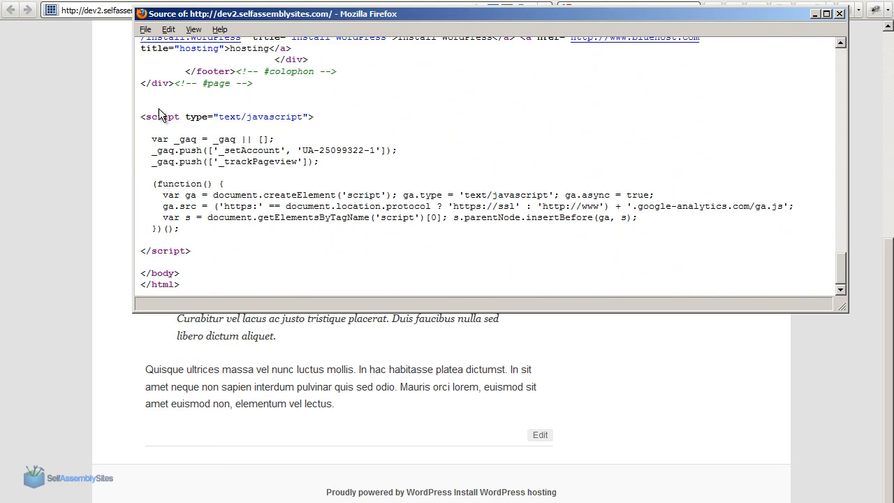
left_click_drag(179, 285, 122, 119)
left_click(254, 255)
left_click(364, 240)
left_click(840, 14)
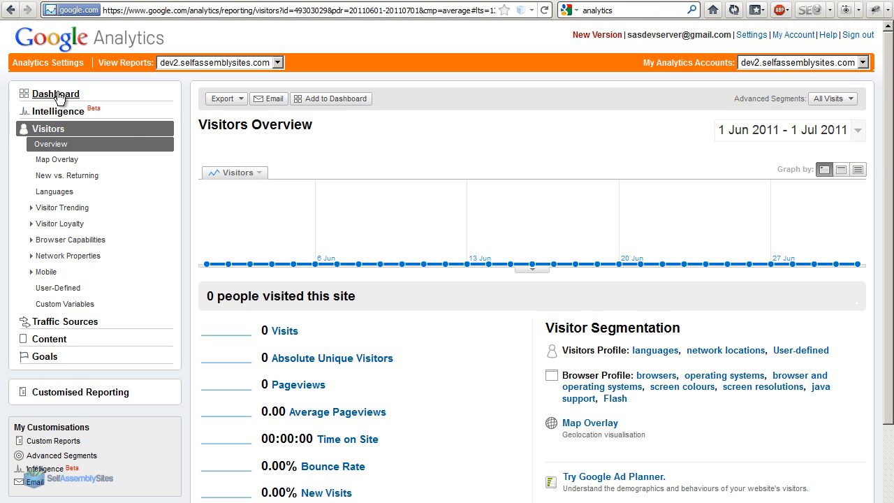
- Check the tracking status of the dev2.selfassemblysites.com profile in the Google Analytics settings, reloading the page once
left_click(56, 94)
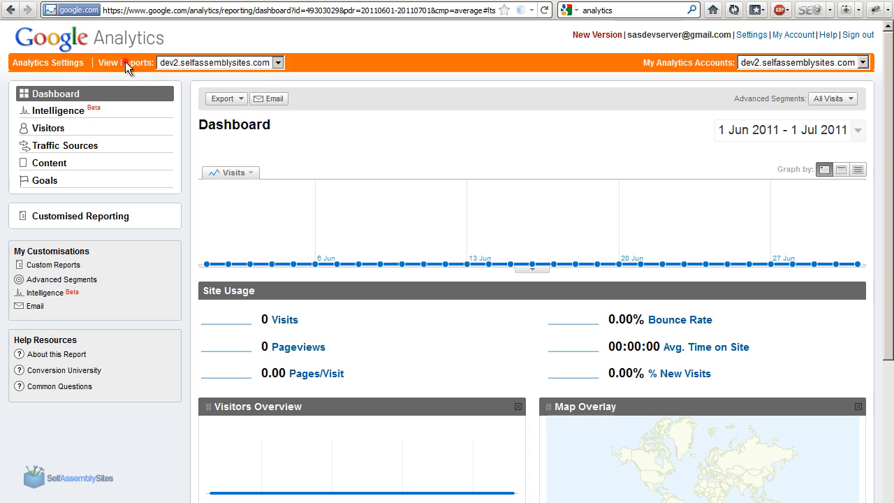
left_click(42, 63)
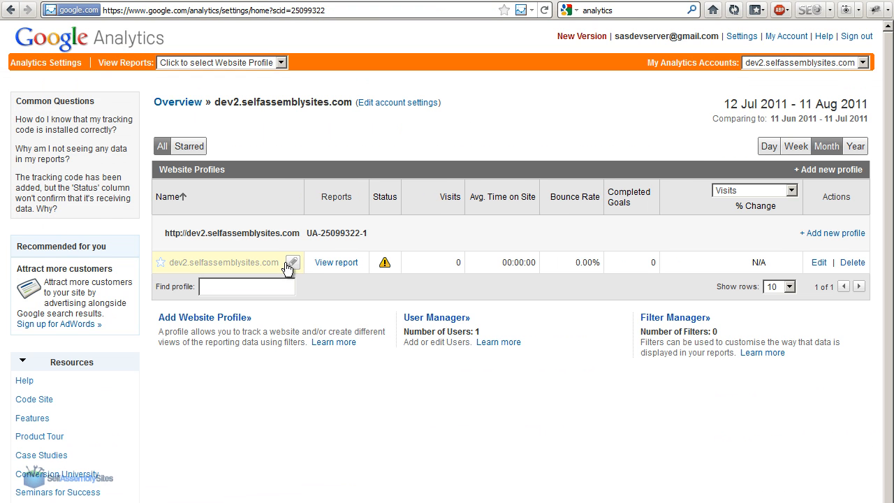
mouse_move(384, 264)
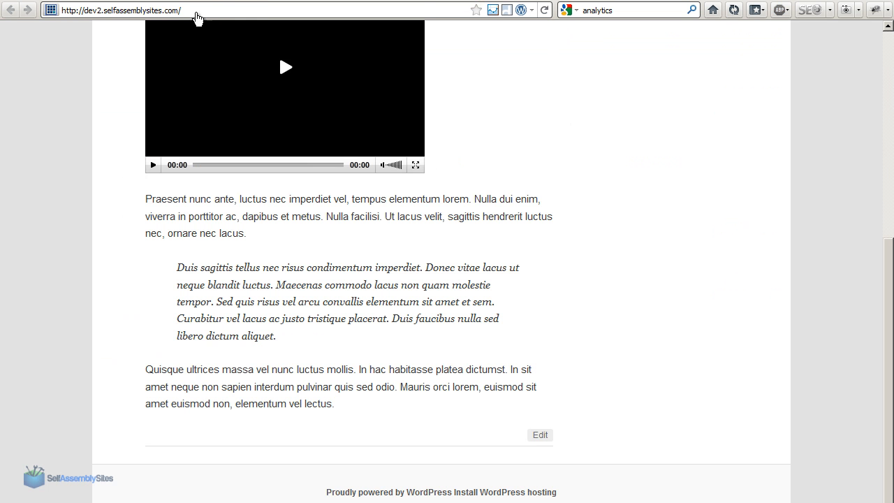
left_click(544, 9)
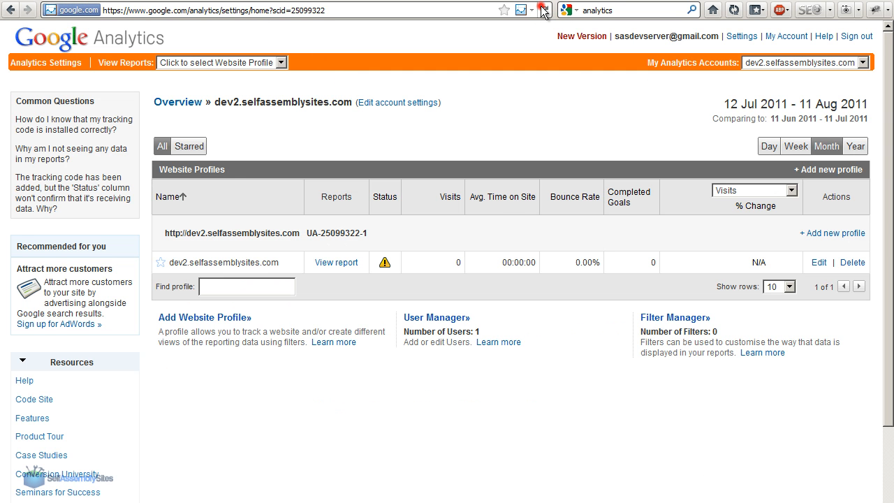
mouse_move(385, 264)
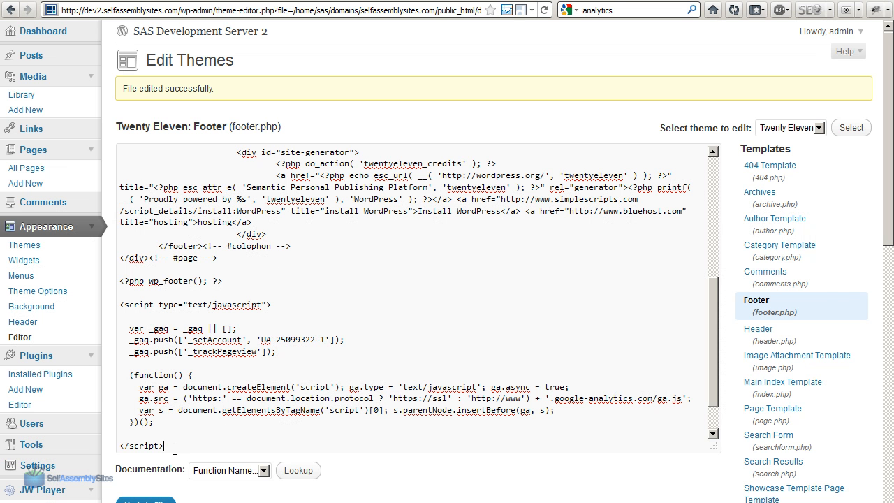
- Delete the Google Analytics tracking script from footer.php in the WordPress theme editor and update the file
left_click_drag(175, 448, 116, 304)
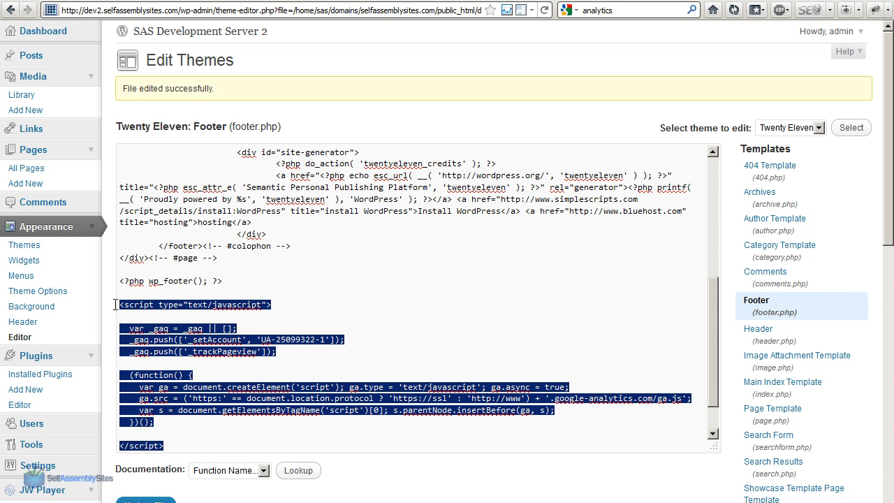
key("Delete")
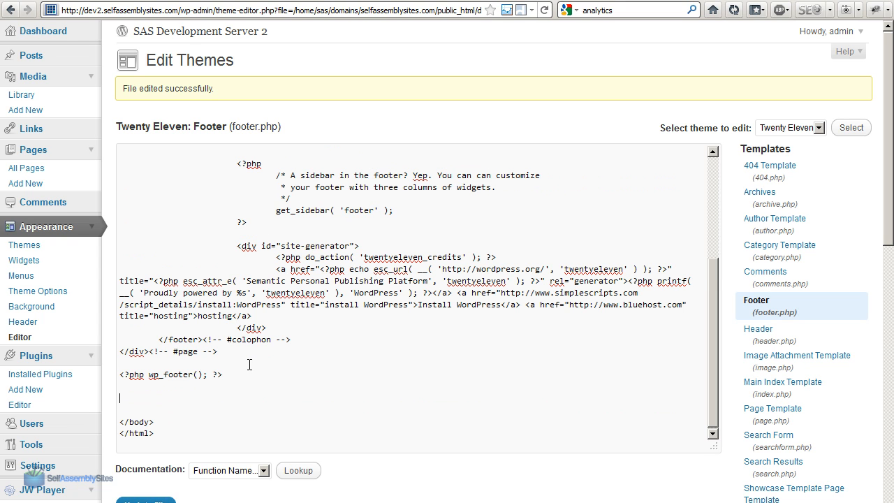
key("BackSpace")
left_click(152, 500)
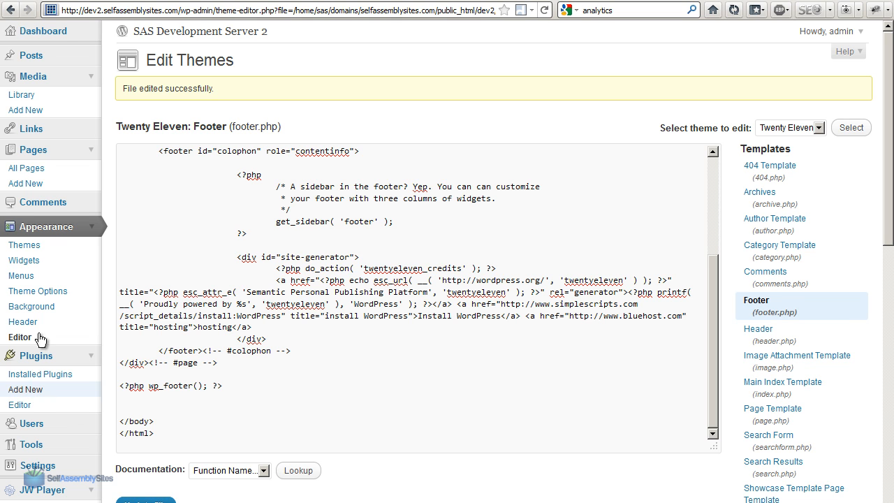
- Search for new WordPress plugins with the term "analytics" and look through the list
left_click(26, 391)
left_click(198, 181)
type("analytics")
key("Return")
scroll(282, 200, "down", 3)
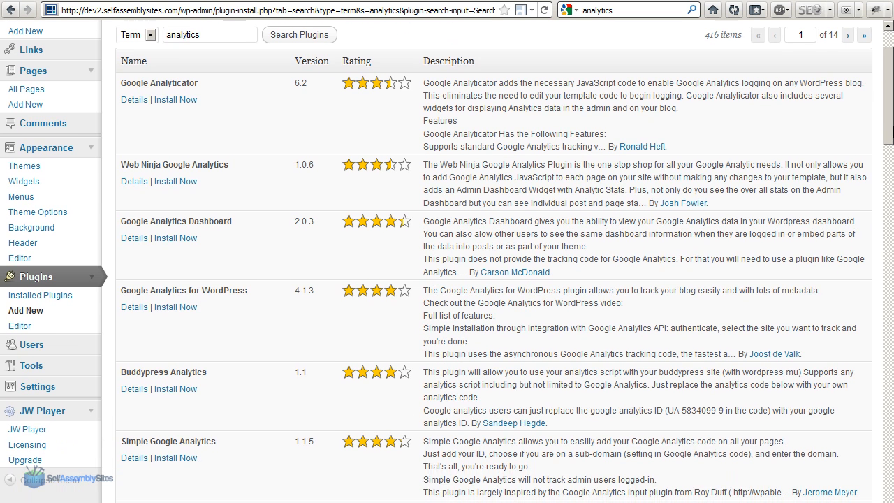
- Install and activate the Google Analytics for WordPress plugin, and open its settings for selecting the Analytics profile
left_click(174, 310)
left_click(443, 241)
left_click(125, 170)
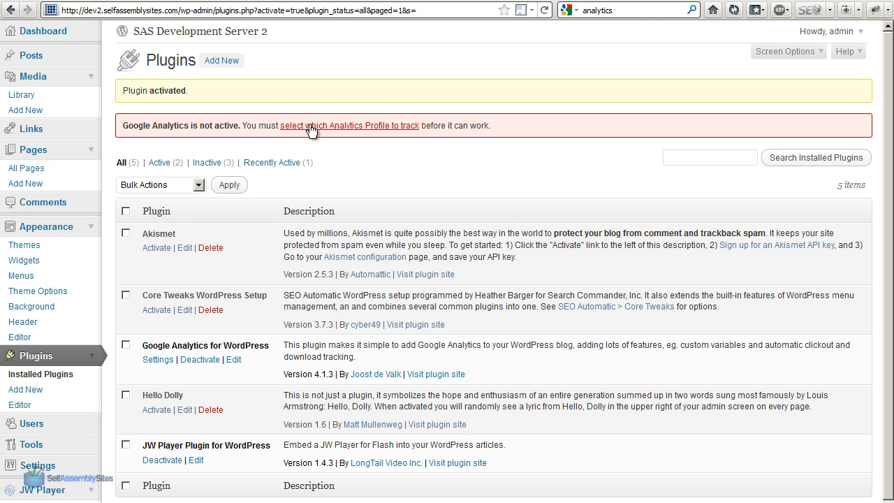
left_click(392, 126)
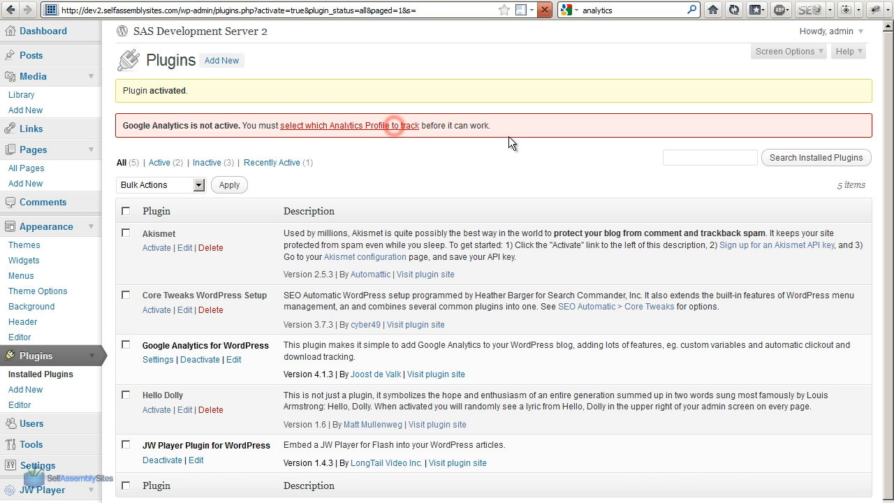
scroll(241, 90, "down", 3)
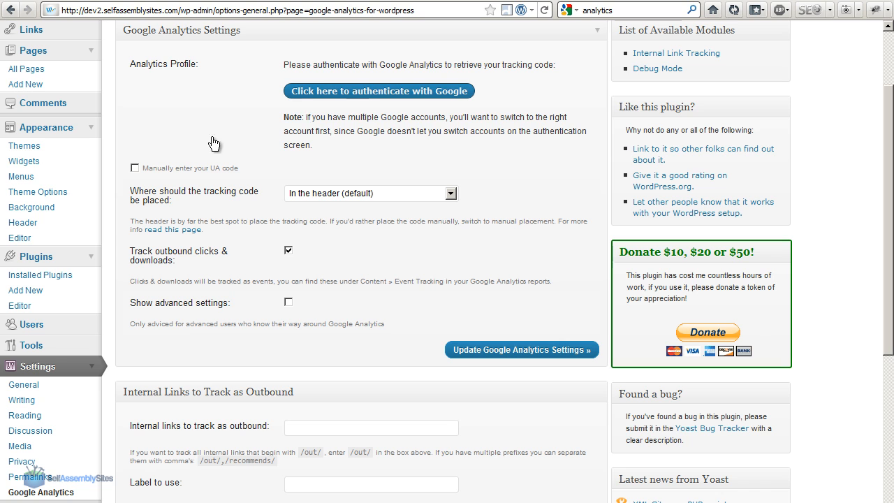
- Try to authenticate the plugin with Google, read the site address in the response, and return to the plugin settings
left_click(443, 91)
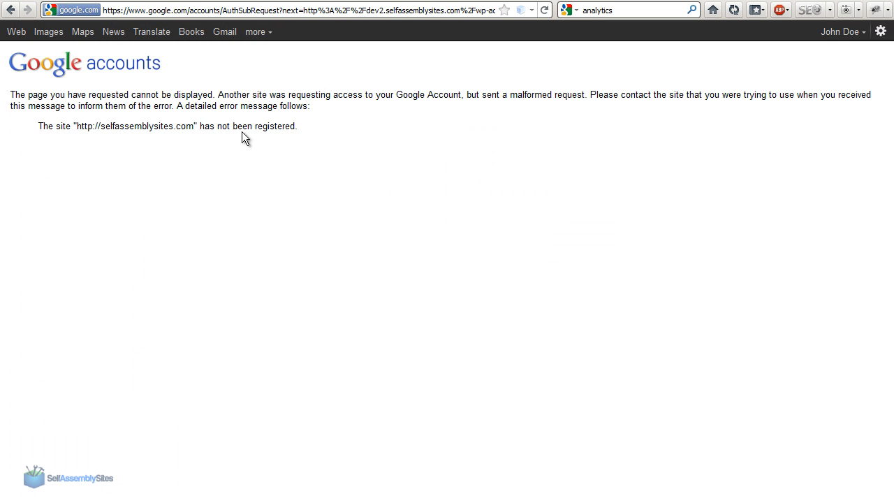
left_click_drag(77, 127, 194, 132)
left_click_drag(92, 128, 101, 128)
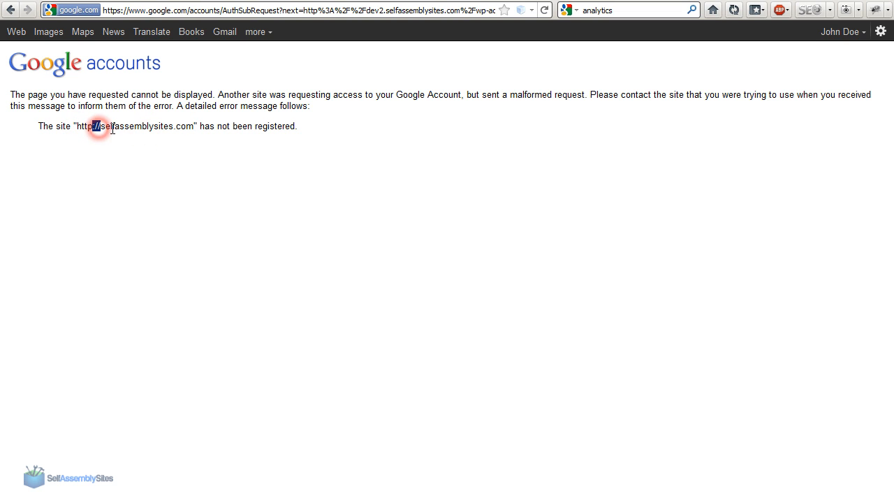
left_click(317, 90)
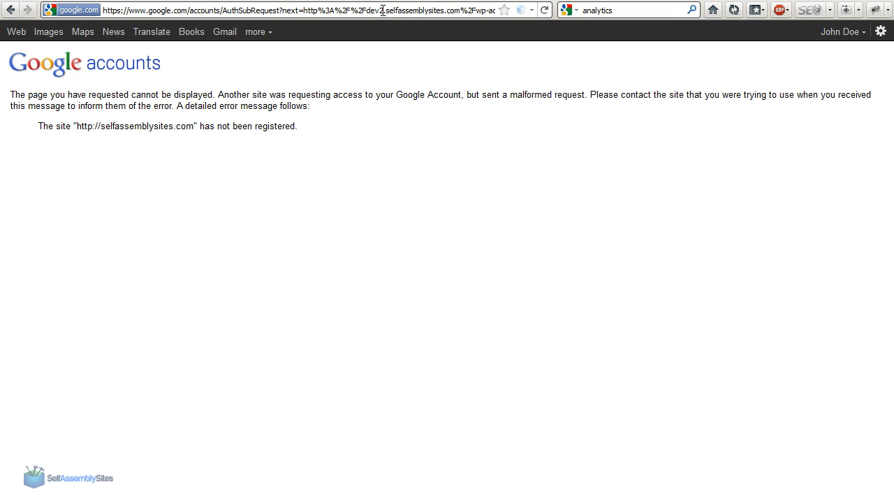
left_click(10, 10)
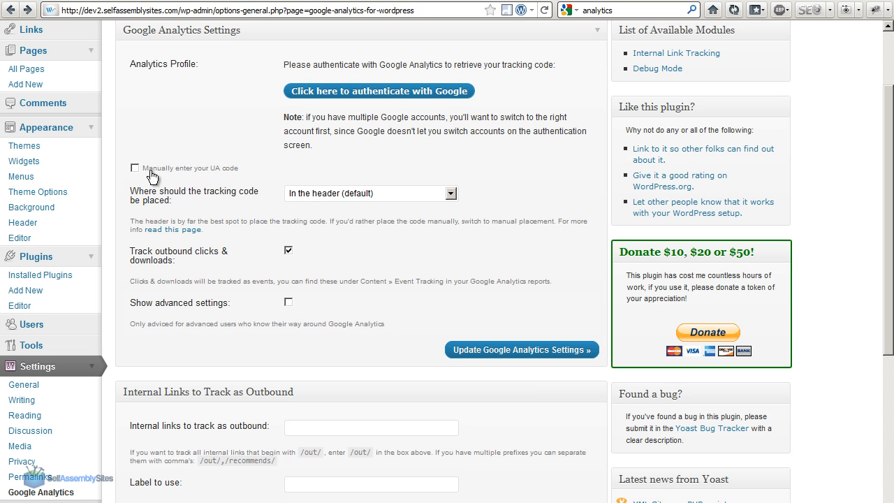
- Enable manual entry of the UA code, try the Insert manually placement, and set the tracking code placement back to In the header (default)
left_click(135, 168)
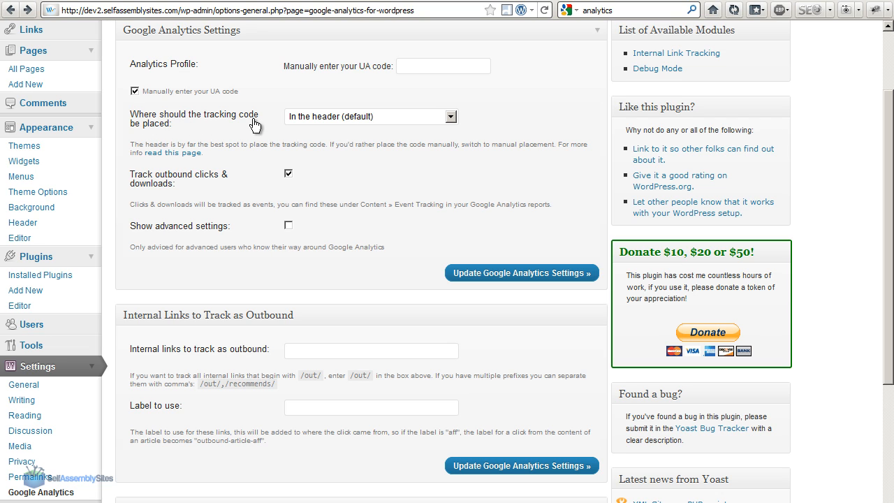
left_click(353, 121)
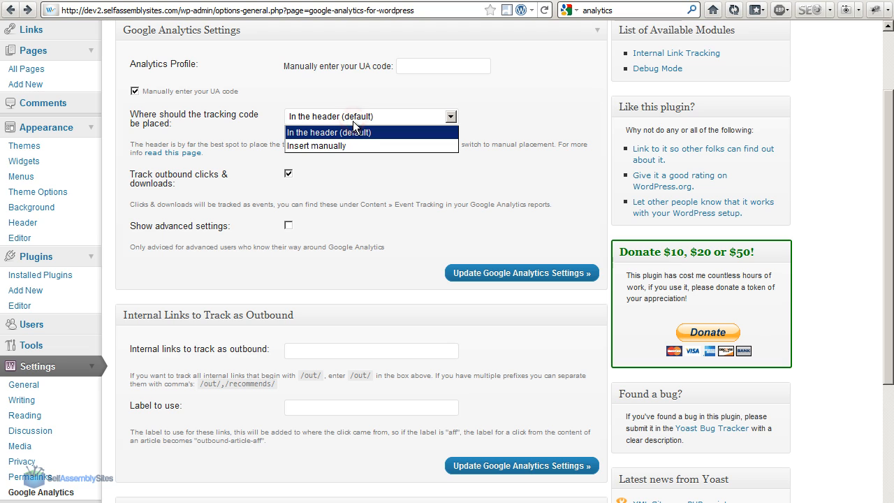
left_click(327, 146)
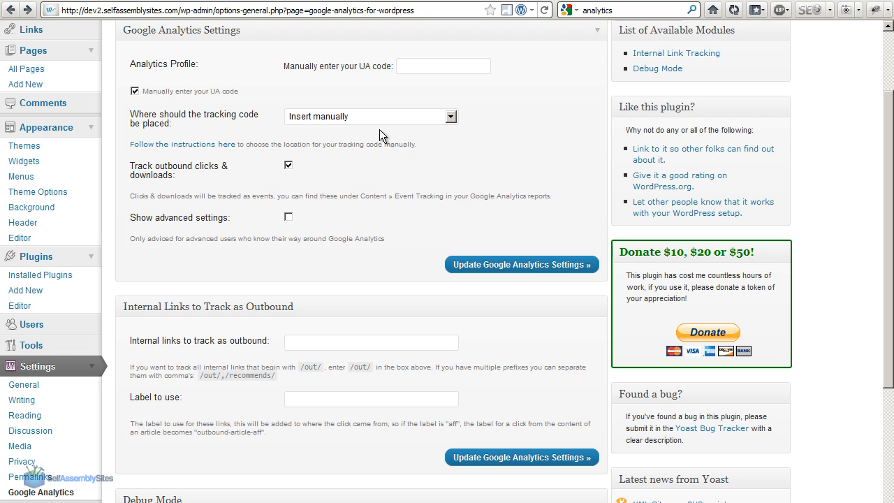
left_click(417, 116)
left_click(318, 133)
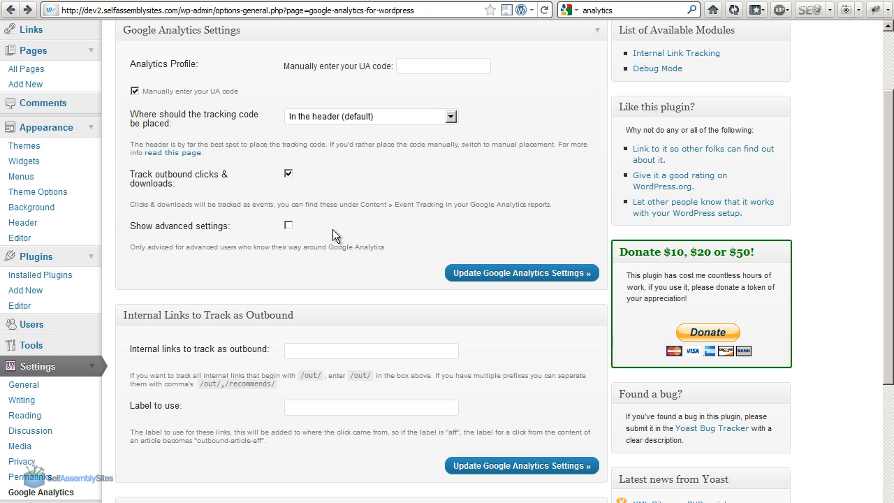
- Show the plugin's advanced settings briefly, hide them again, and return to the main Google Analytics settings
left_click(289, 226)
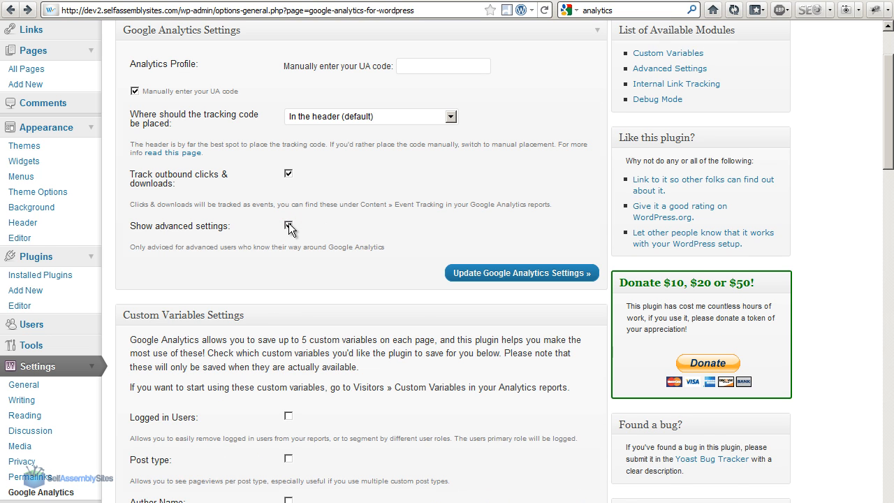
left_click(288, 227)
scroll(361, 263, "up", 3)
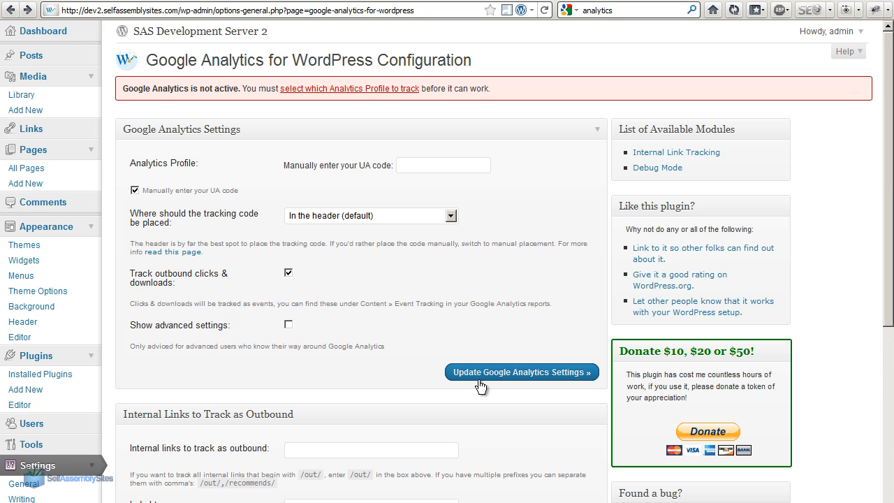
- Switch to Notepad2 and copy the UA code from the _setAccount line of the tracking script
left_click_drag(362, 167, 393, 166)
left_click(411, 164)
key("alt+Tab")
left_click(326, 325)
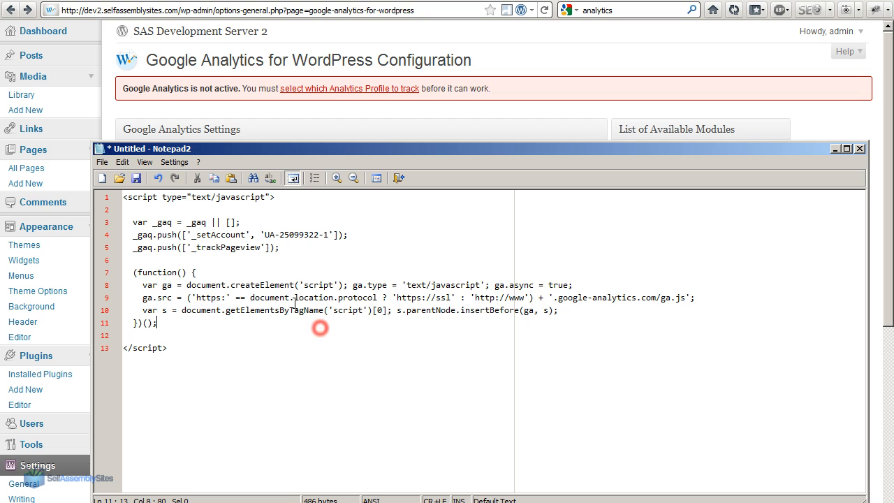
left_click_drag(264, 234, 326, 231)
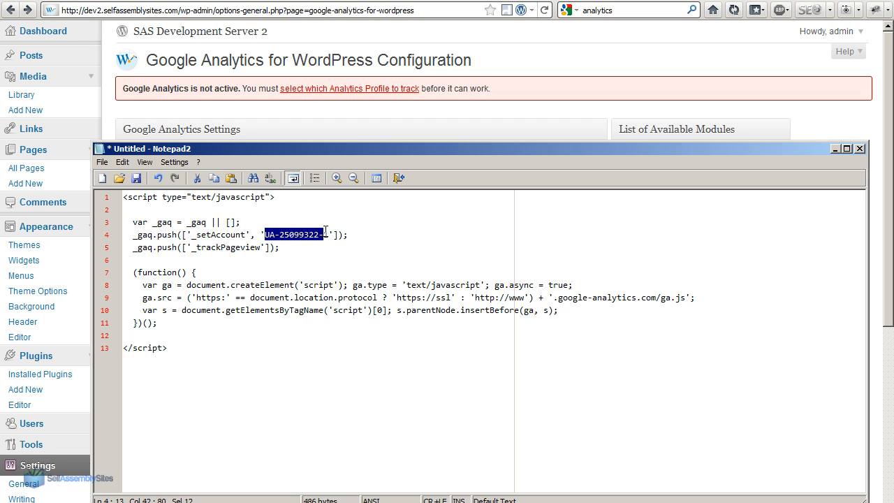
left_click_drag(264, 235, 326, 239)
key("ctrl+c")
left_click(360, 254)
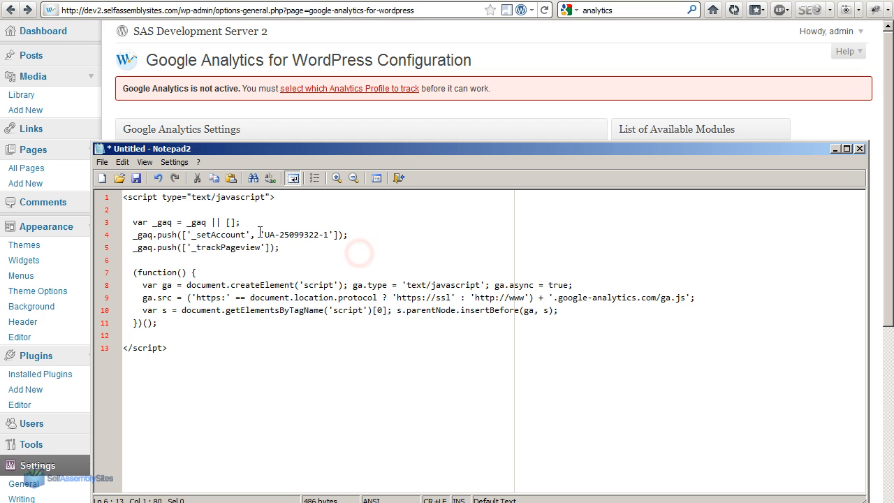
- Return to the plugin settings, paste the copied UA code as the manually entered Analytics profile, and update the Google Analytics settings
left_click(342, 123)
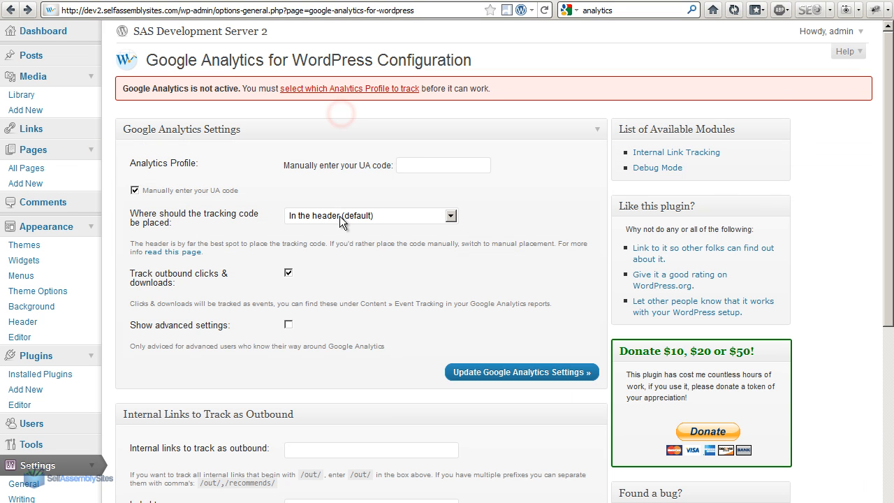
left_click(405, 165)
key("ctrl+v")
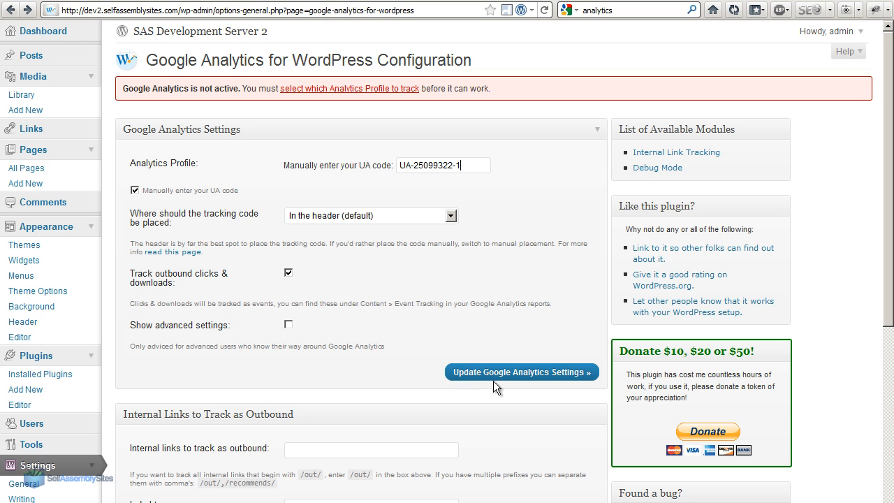
left_click(572, 375)
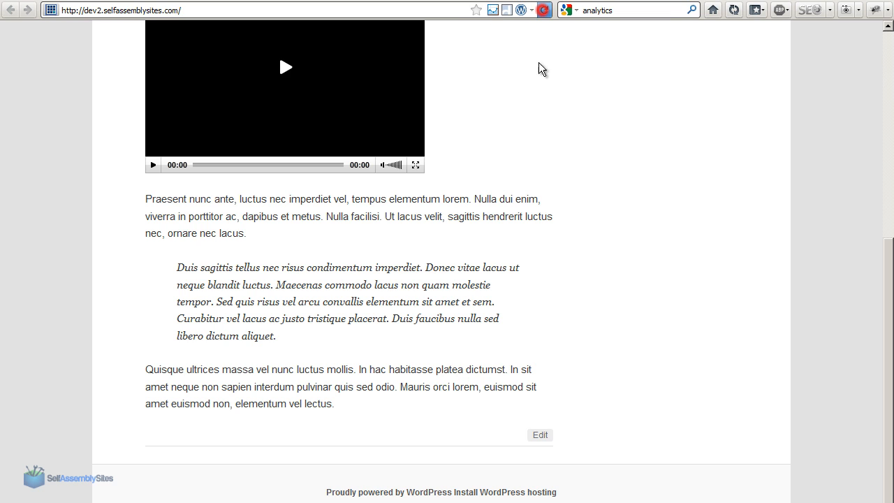
- View the home page's source, examine the Google Analytics script and its UA code in the head section, and return to the plugin settings
right_click(75, 64)
left_click(128, 248)
double_click(341, 14)
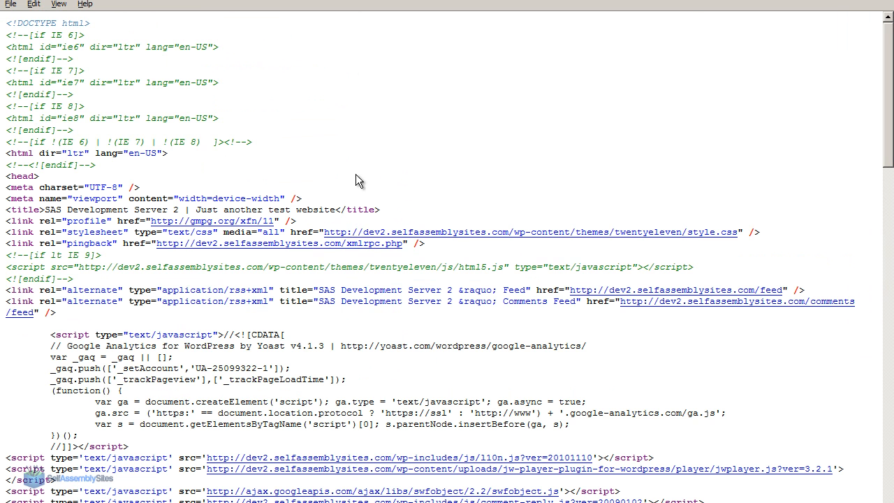
left_click_drag(887, 110, 891, 166)
scroll(891, 165, "down", 2)
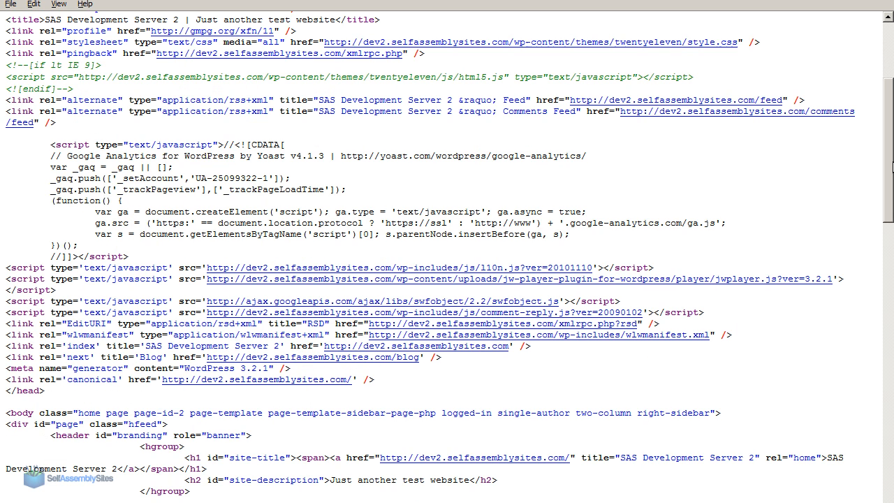
left_click_drag(50, 146, 130, 258)
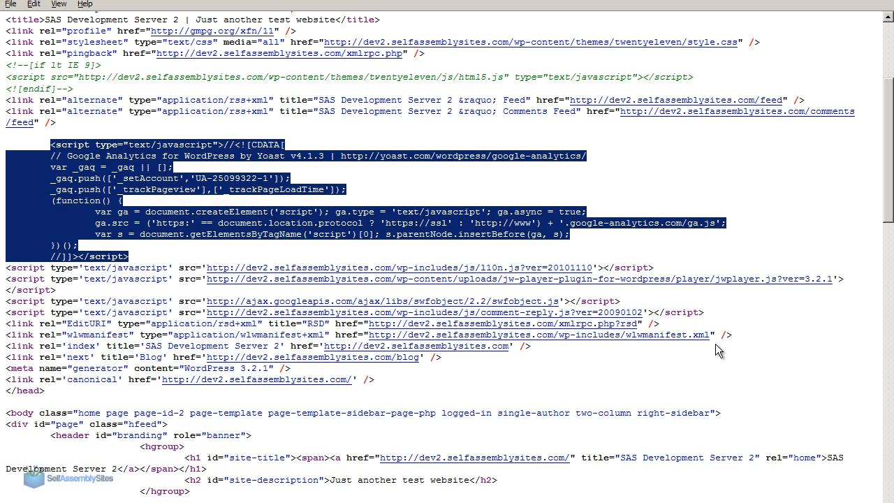
left_click_drag(196, 178, 269, 178)
left_click(247, 148)
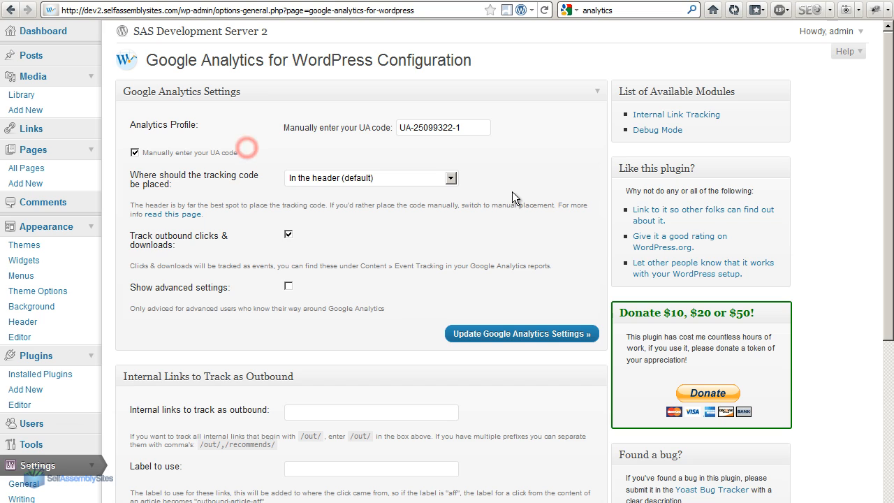